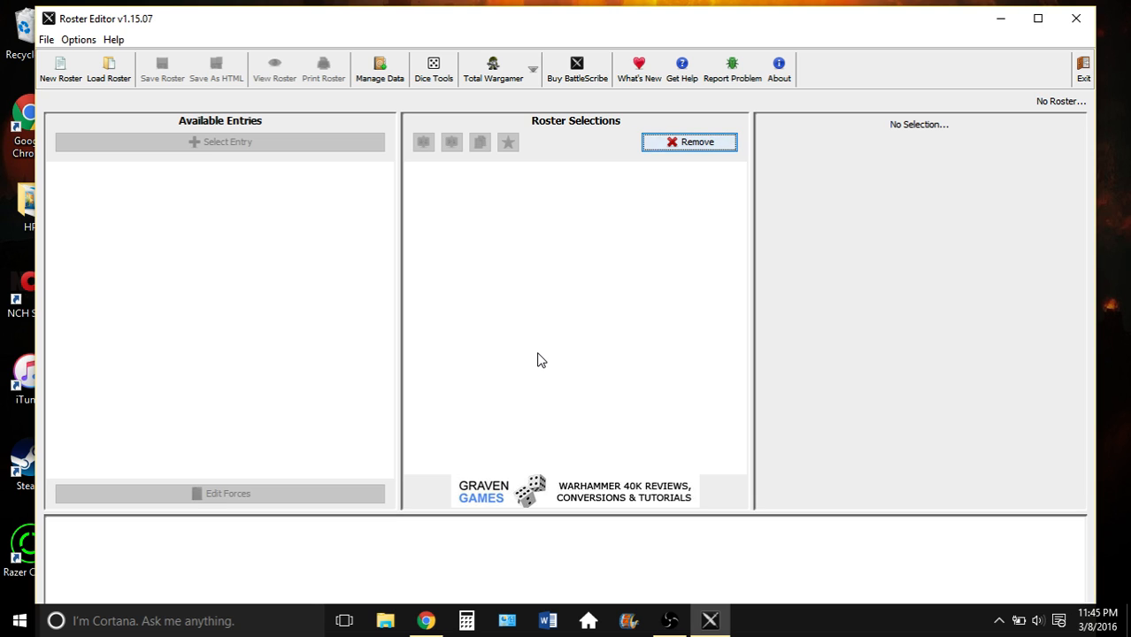
Switch to Chrome and open the BattleScribe website's homepage to view its free download options
left_click(426, 621)
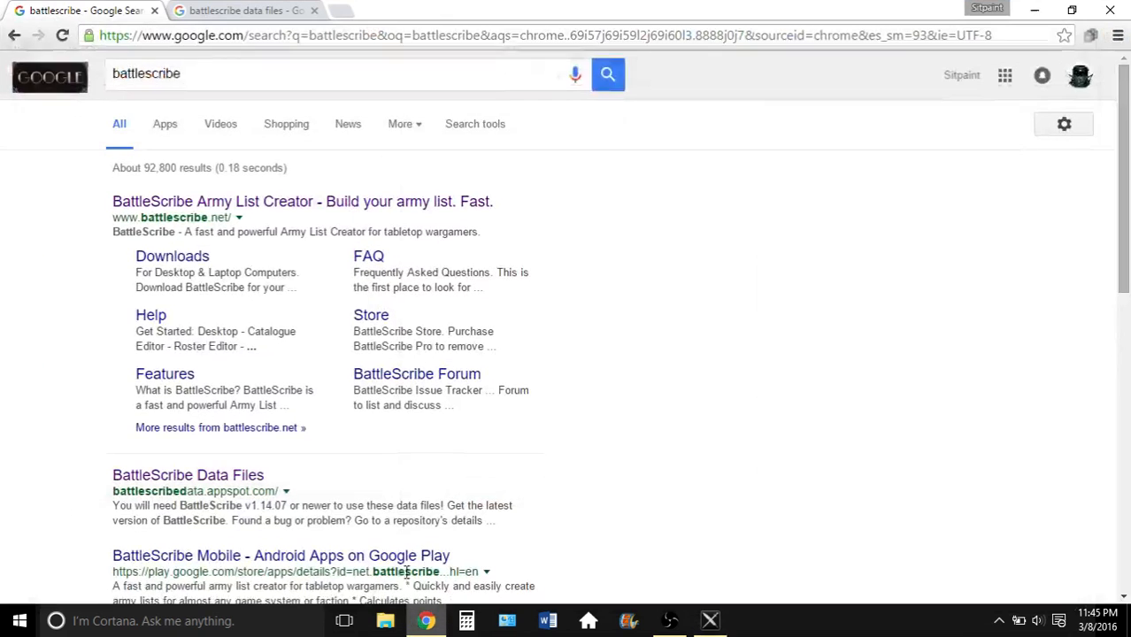
left_click(273, 202)
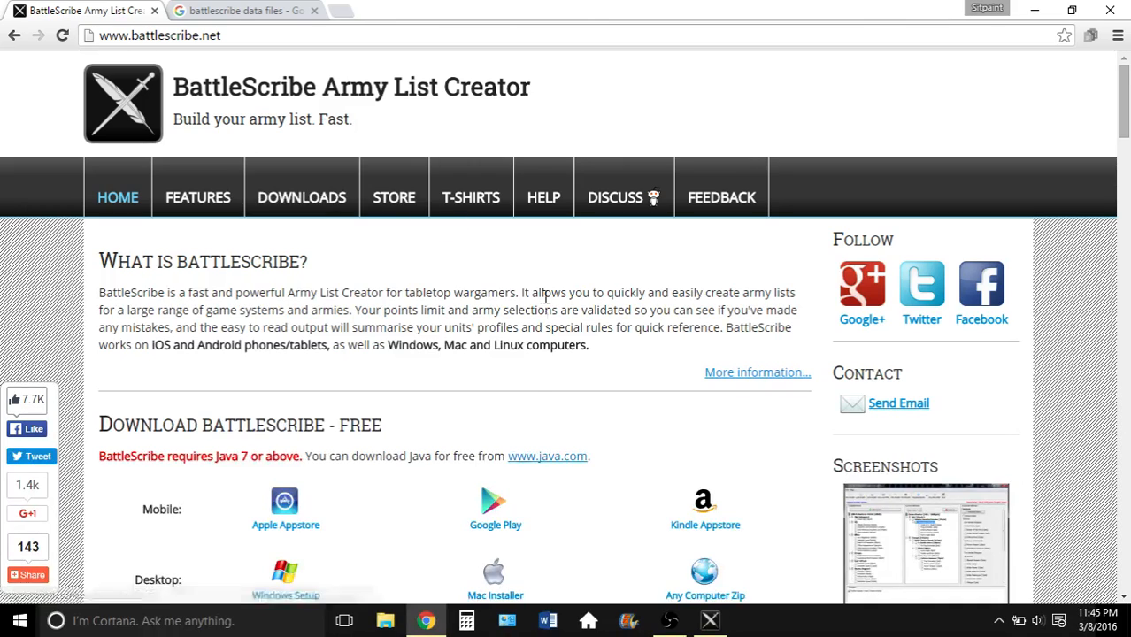
scroll(542, 295, "down", 3)
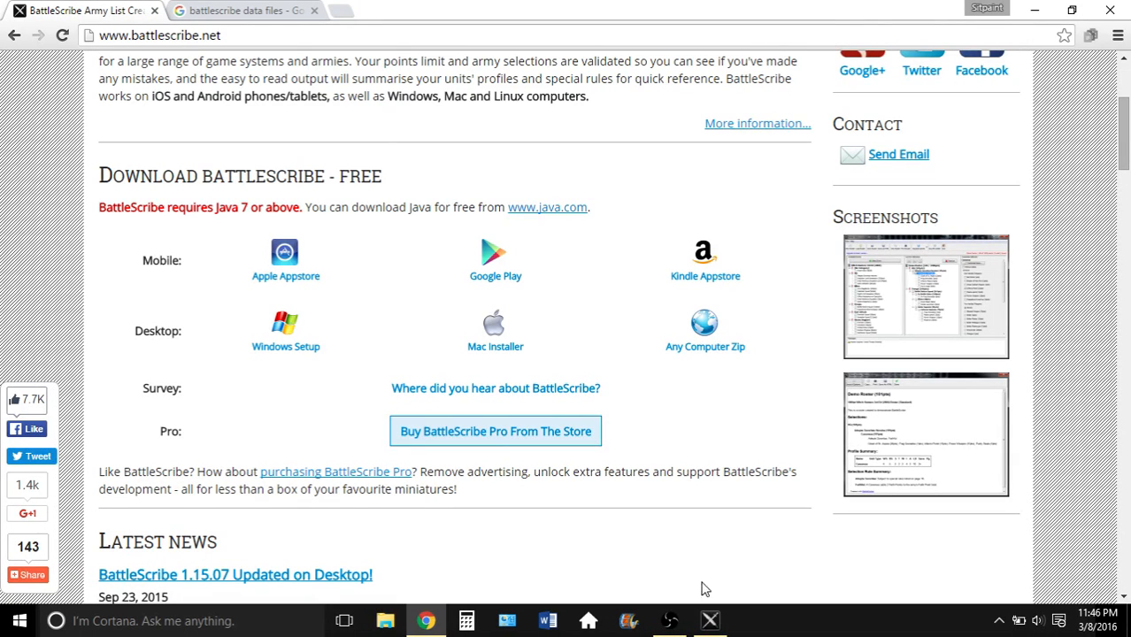
Switch back to Roster Editor and open the data repository management dialog
left_click(710, 619)
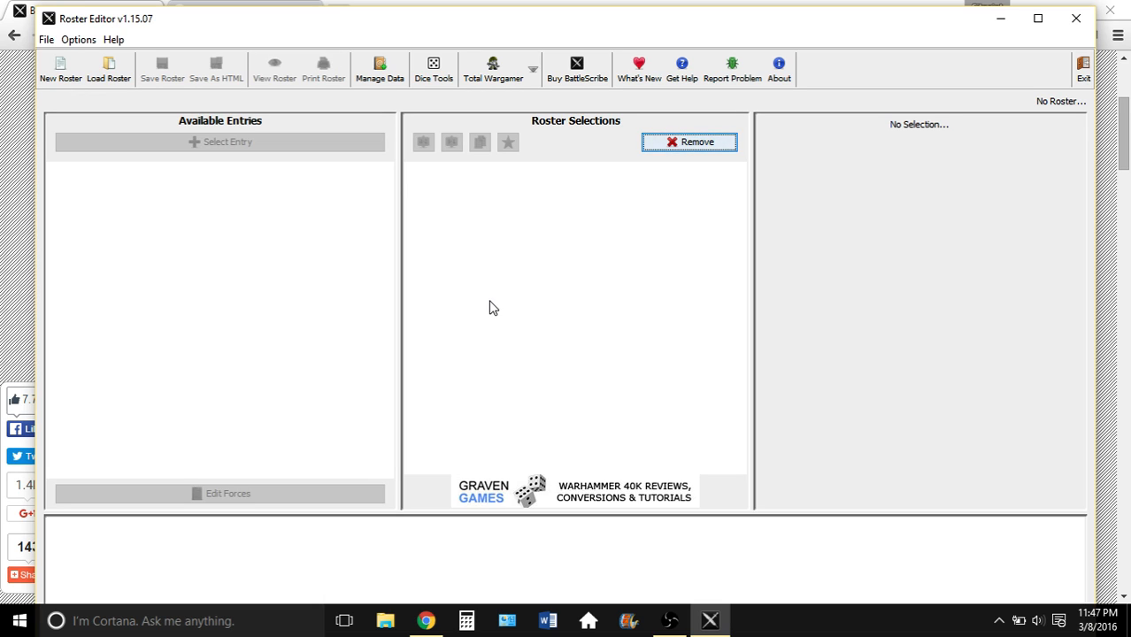
left_click(381, 78)
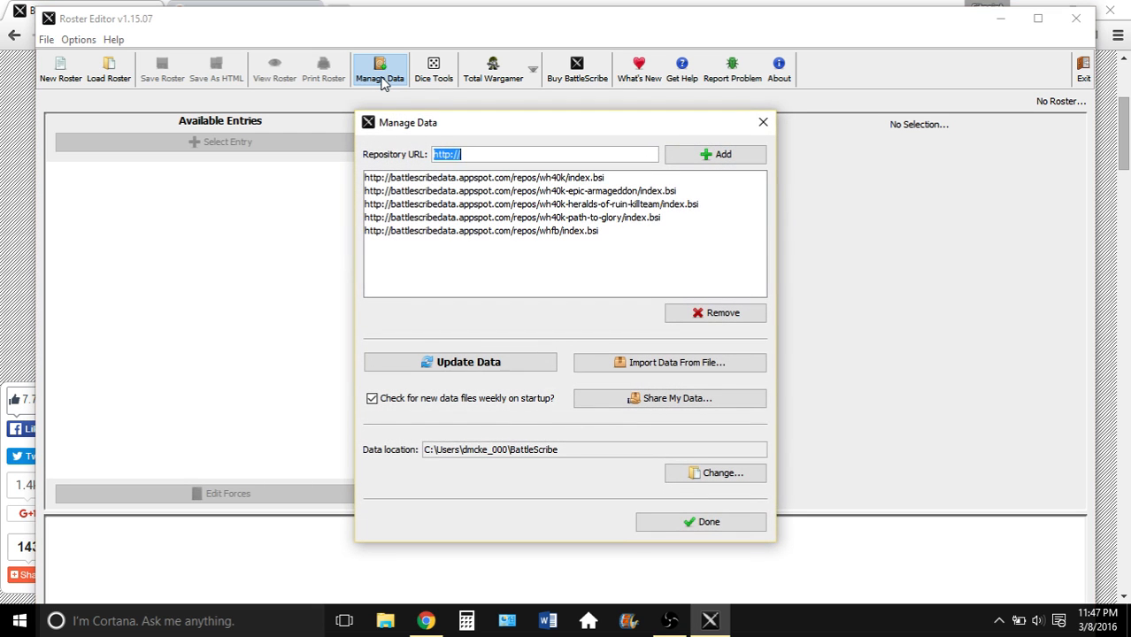
Return to Chrome, close the BattleScribe website and open the BattleScribe Data Files site from the search results
left_click(426, 620)
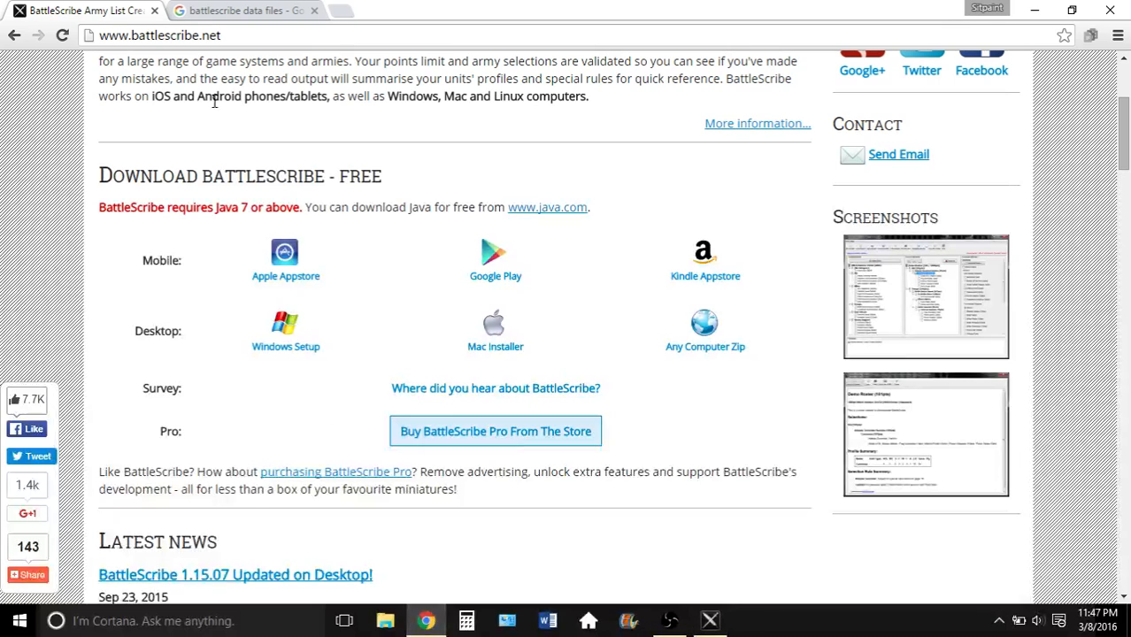
left_click(154, 11)
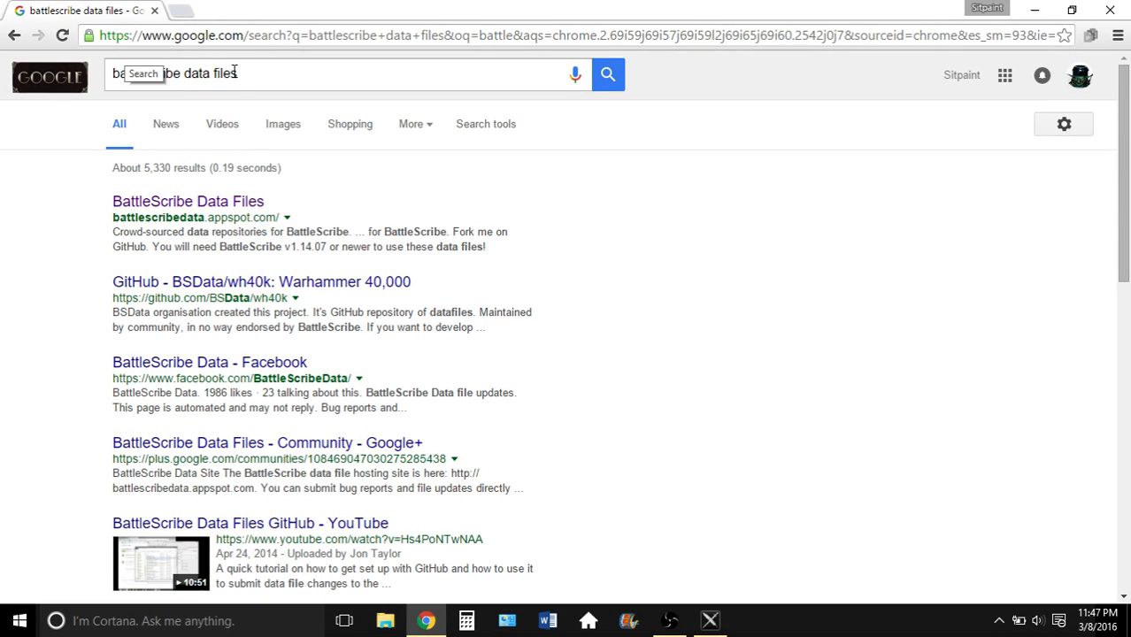
left_click(211, 205)
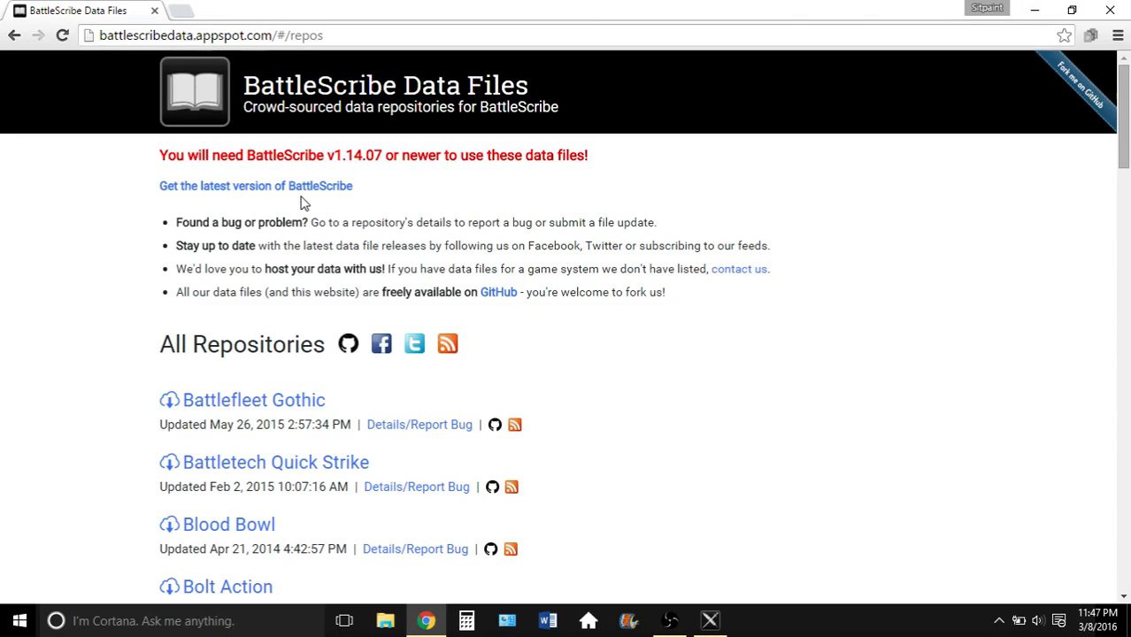
Browse the list of game repositories and copy the link address of the Horus Heresy repository
scroll(43, 382, "down", 6)
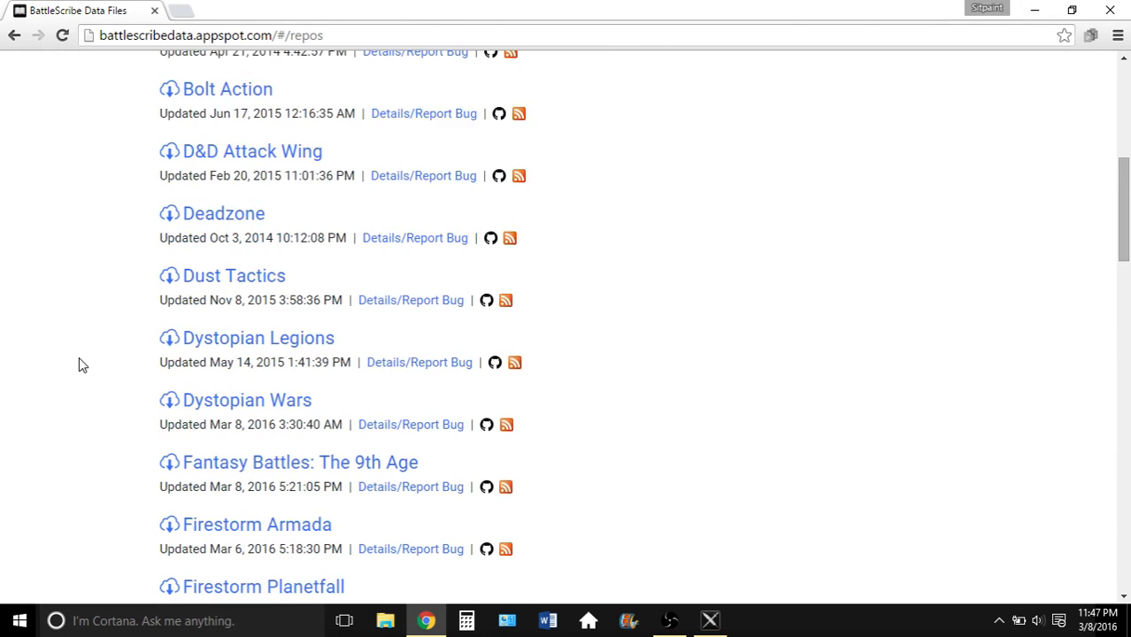
scroll(79, 359, "down", 8)
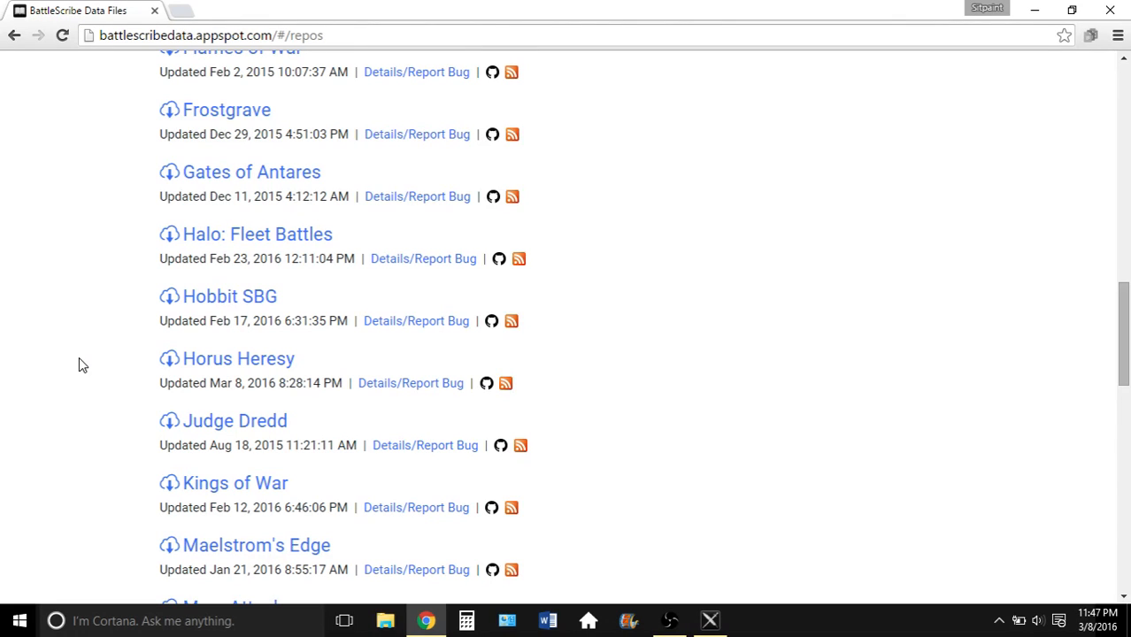
scroll(78, 358, "down", 1)
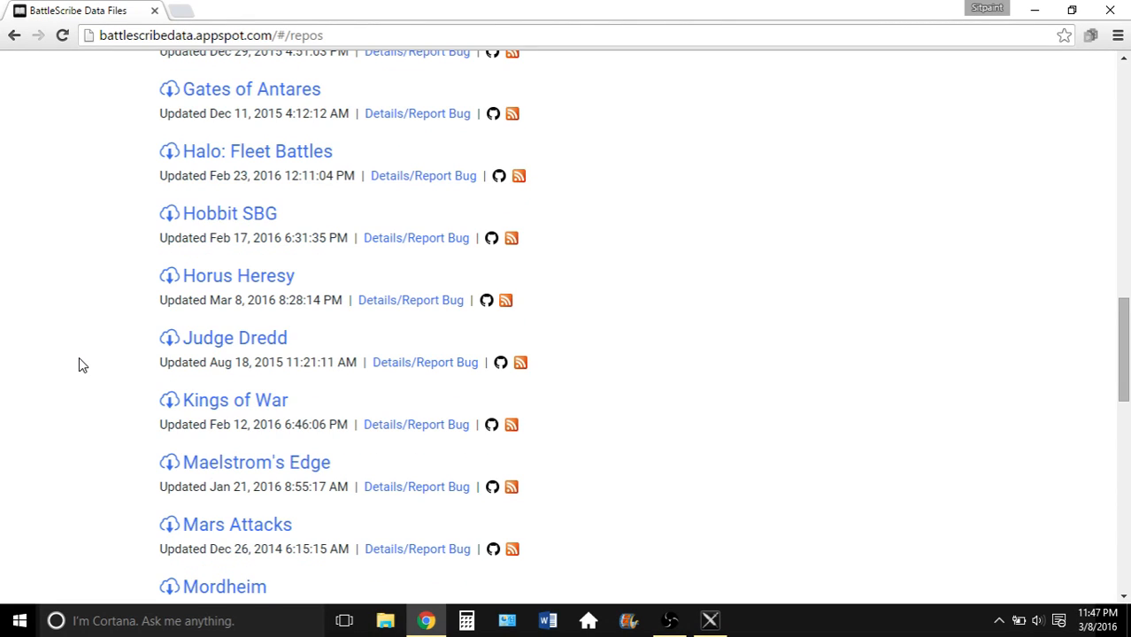
scroll(79, 365, "down", 20)
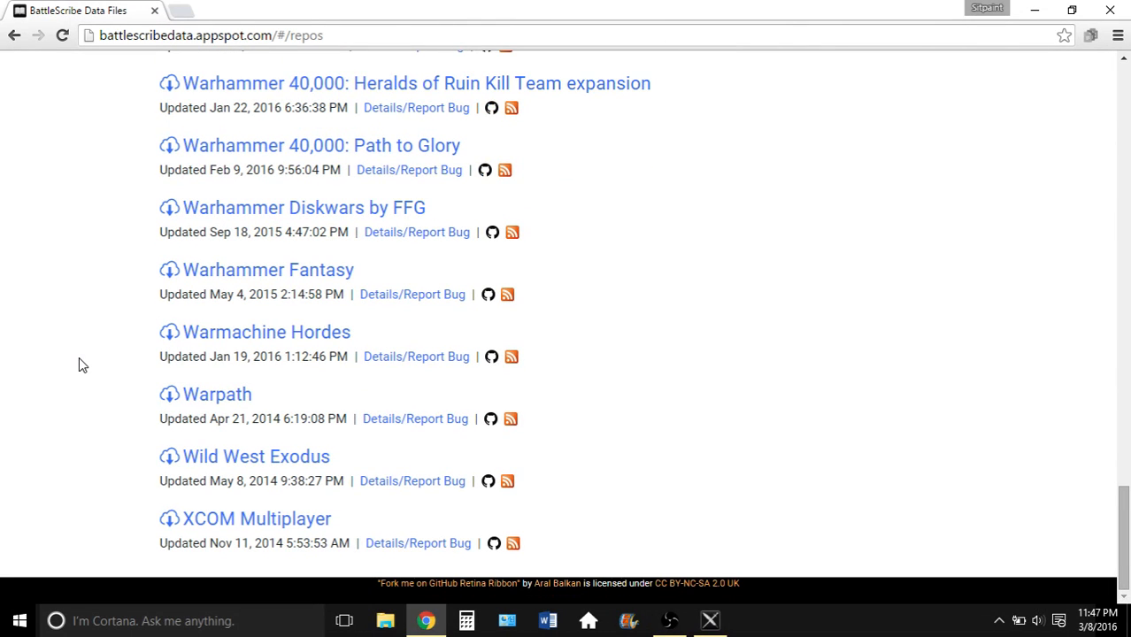
scroll(79, 357, "up", 20)
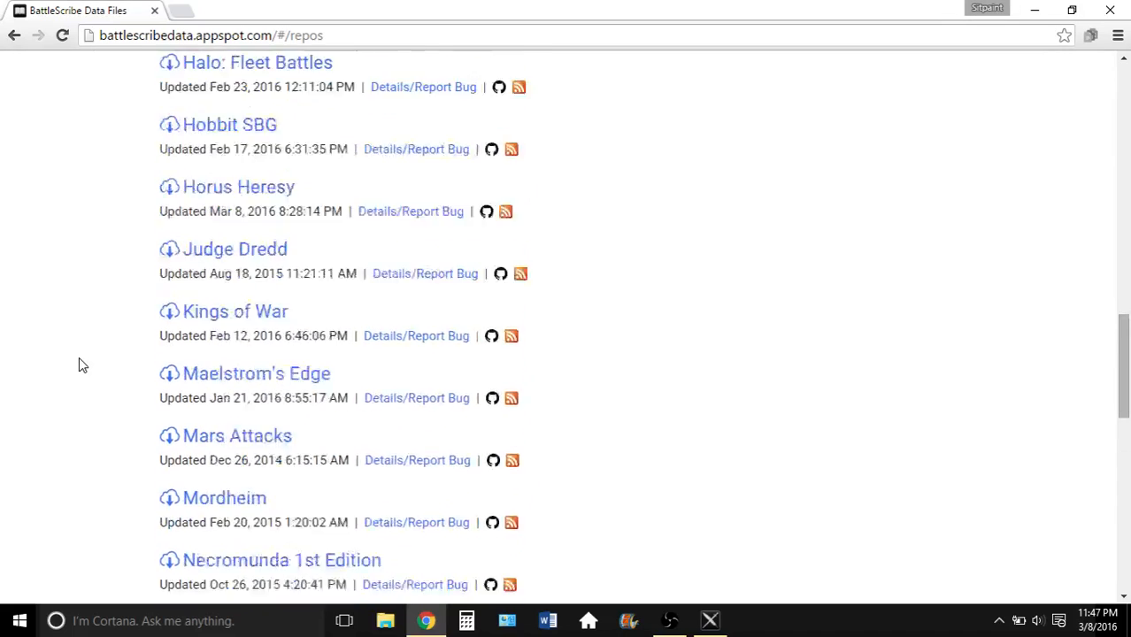
scroll(78, 358, "up", 5)
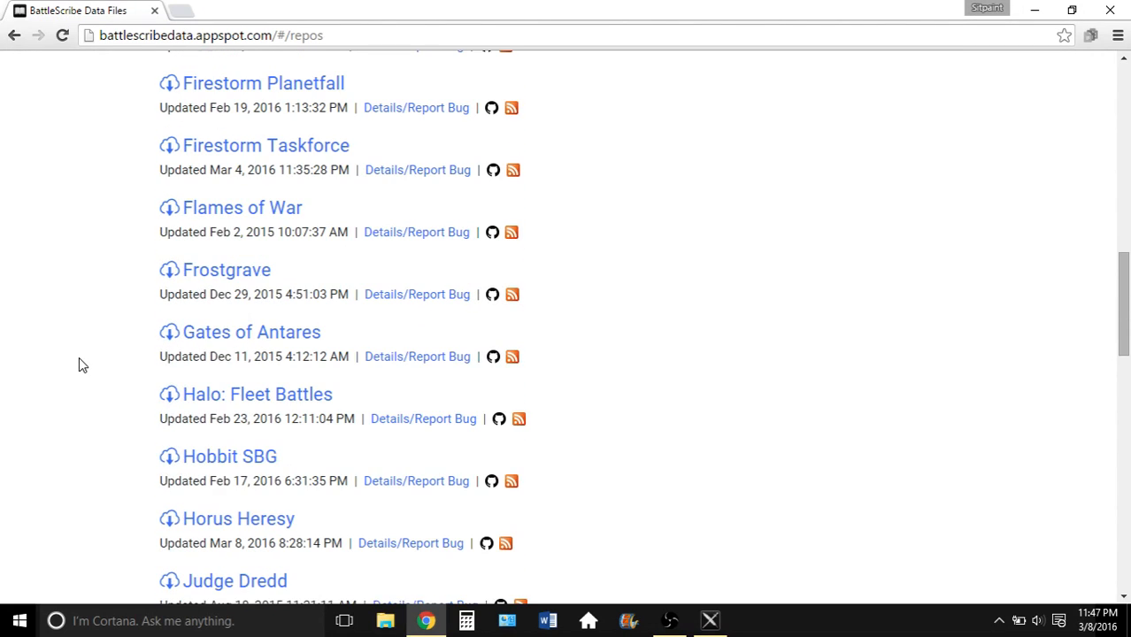
scroll(79, 364, "up", 1)
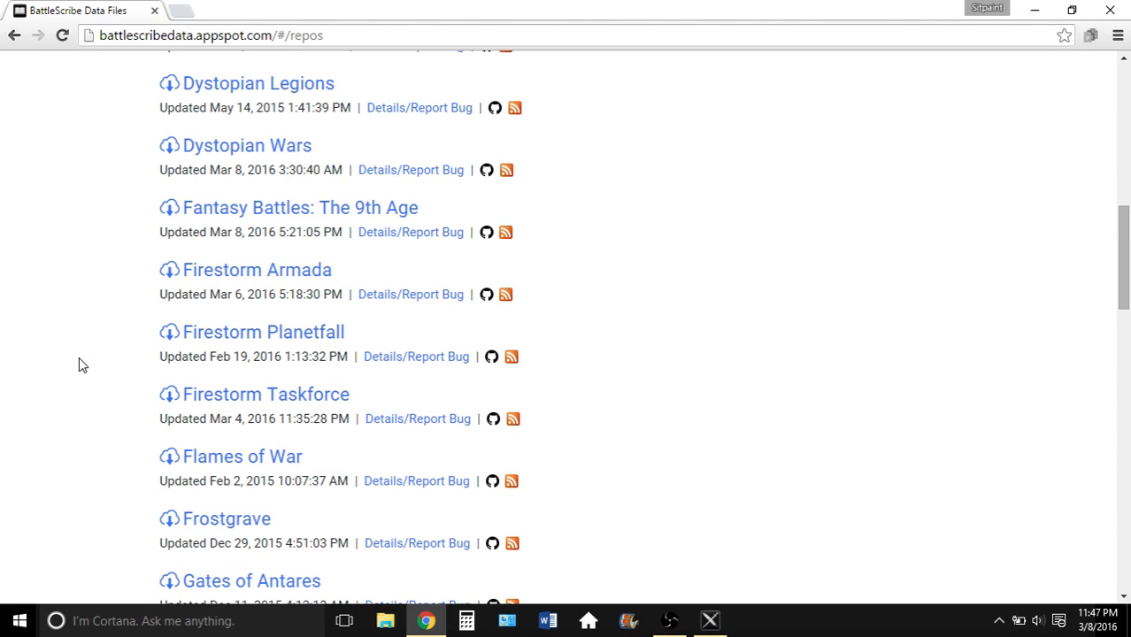
scroll(79, 364, "down", 5)
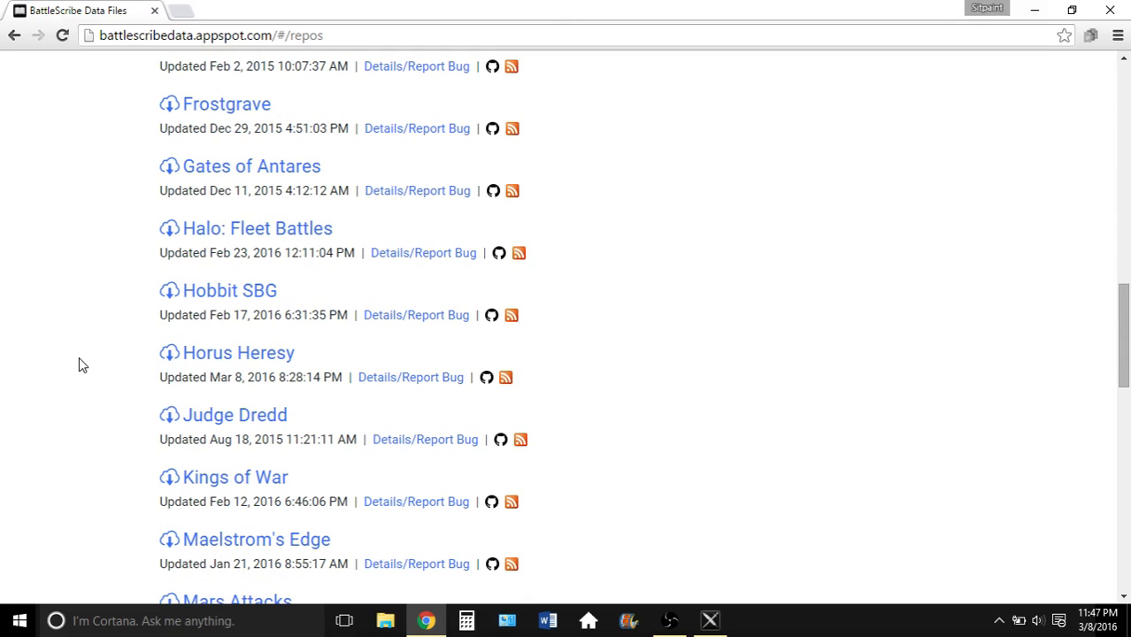
right_click(215, 352)
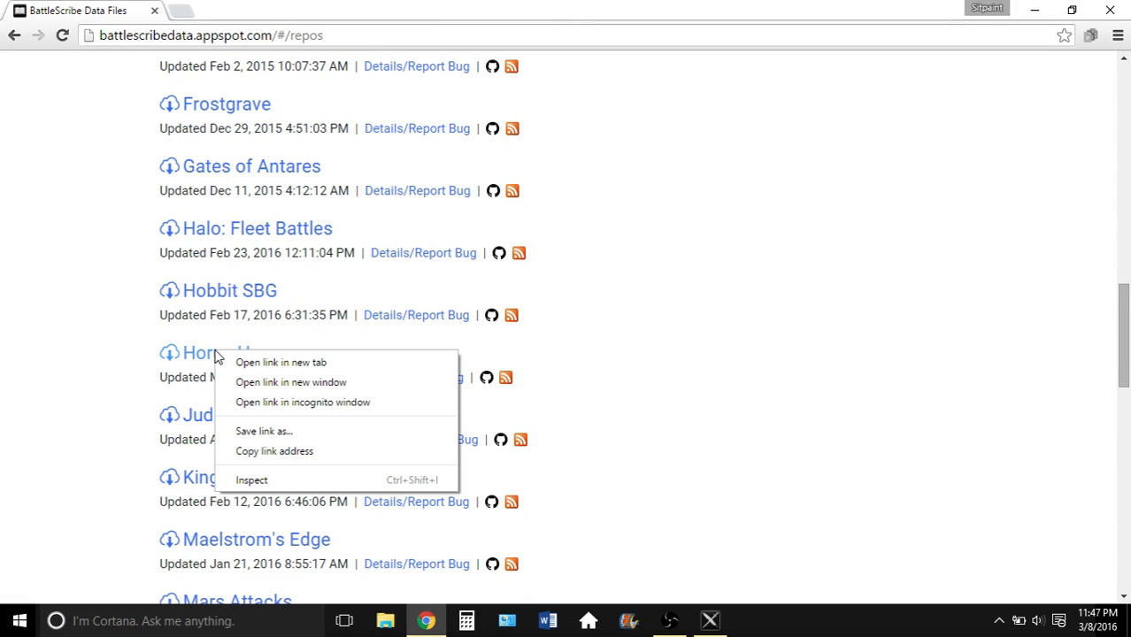
left_click(276, 458)
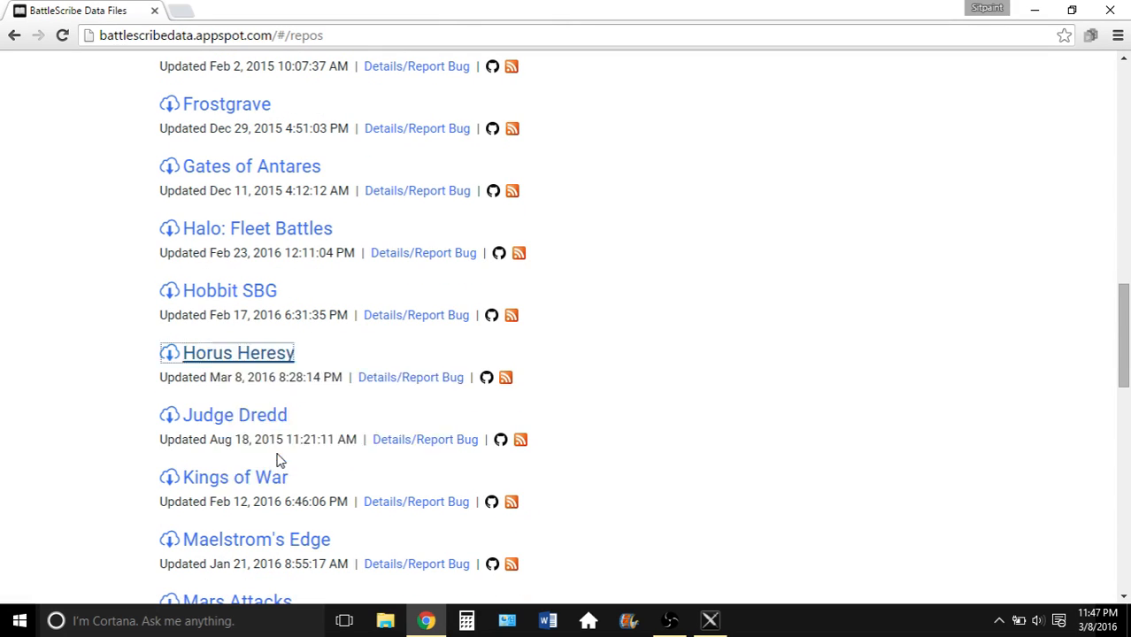
In Roster Editor, add the copied Horus Heresy repository URL and update the data from the repositories
left_click(710, 620)
right_click(518, 152)
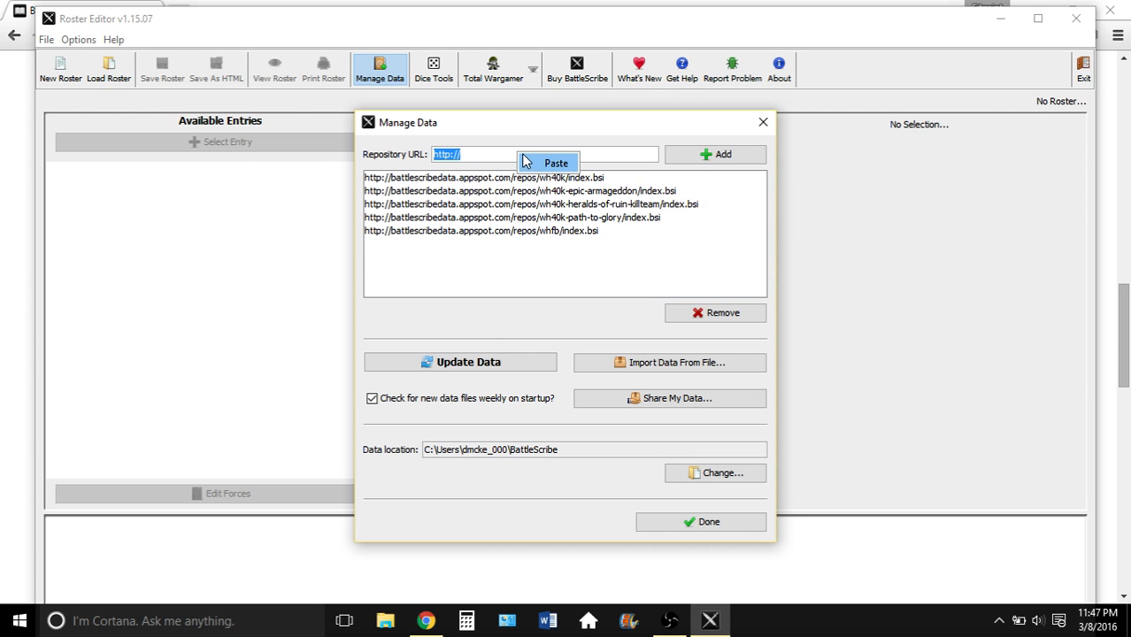
left_click(531, 164)
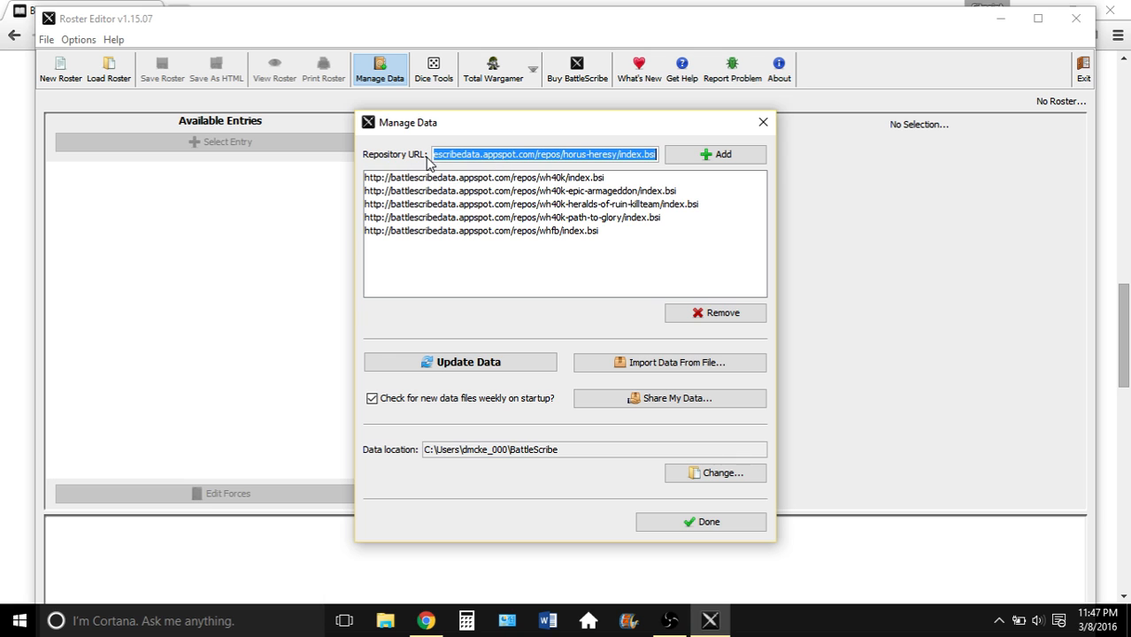
left_click(705, 156)
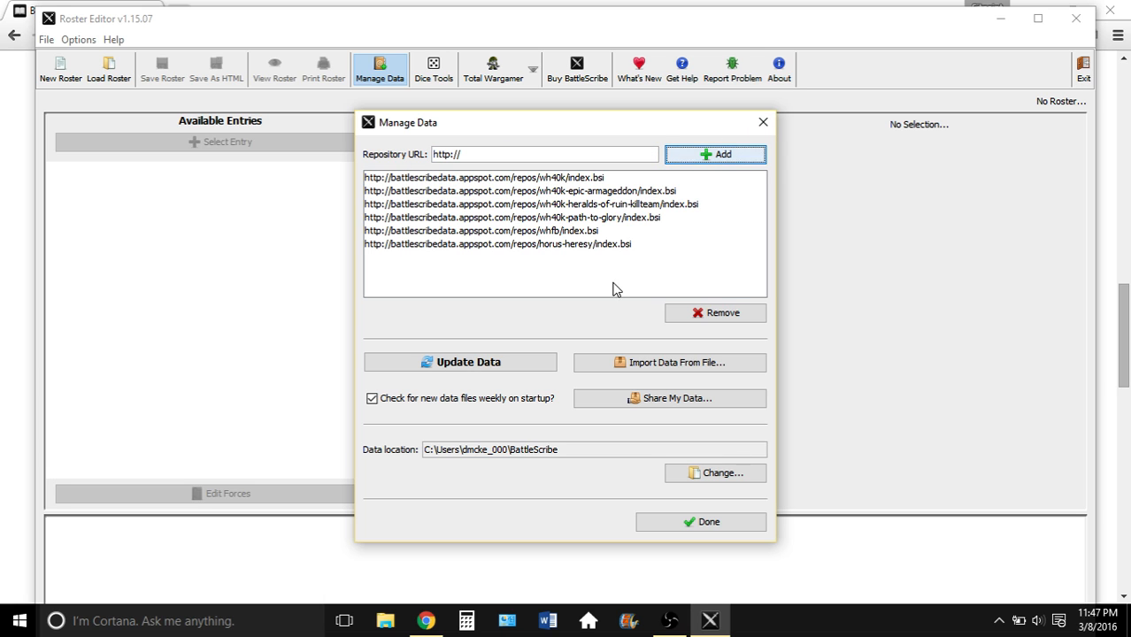
left_click(485, 370)
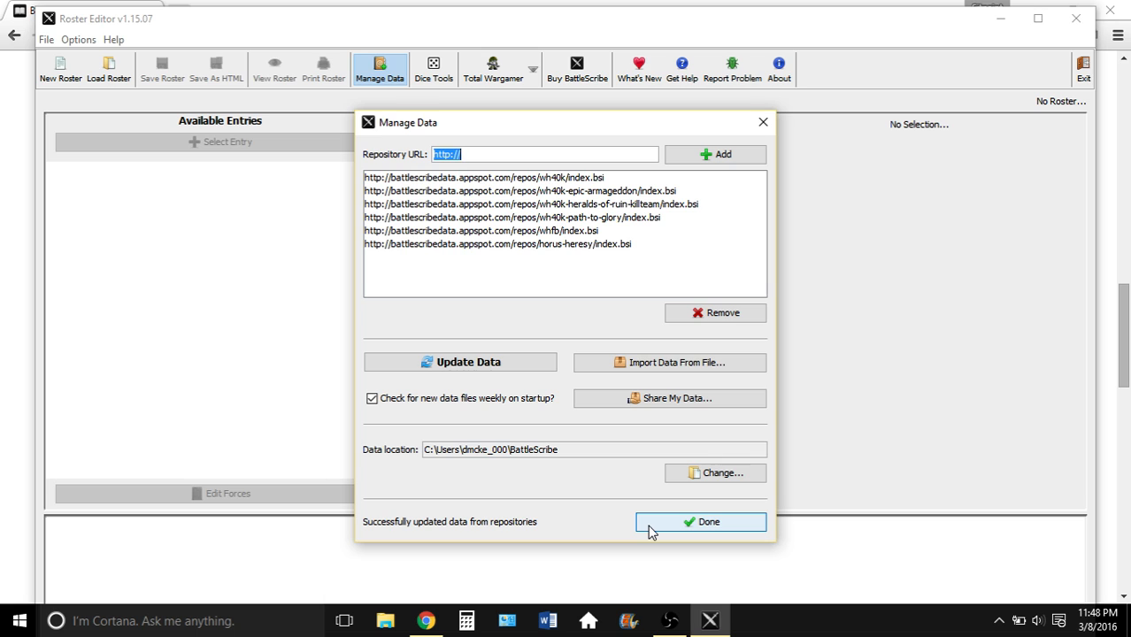
left_click(649, 523)
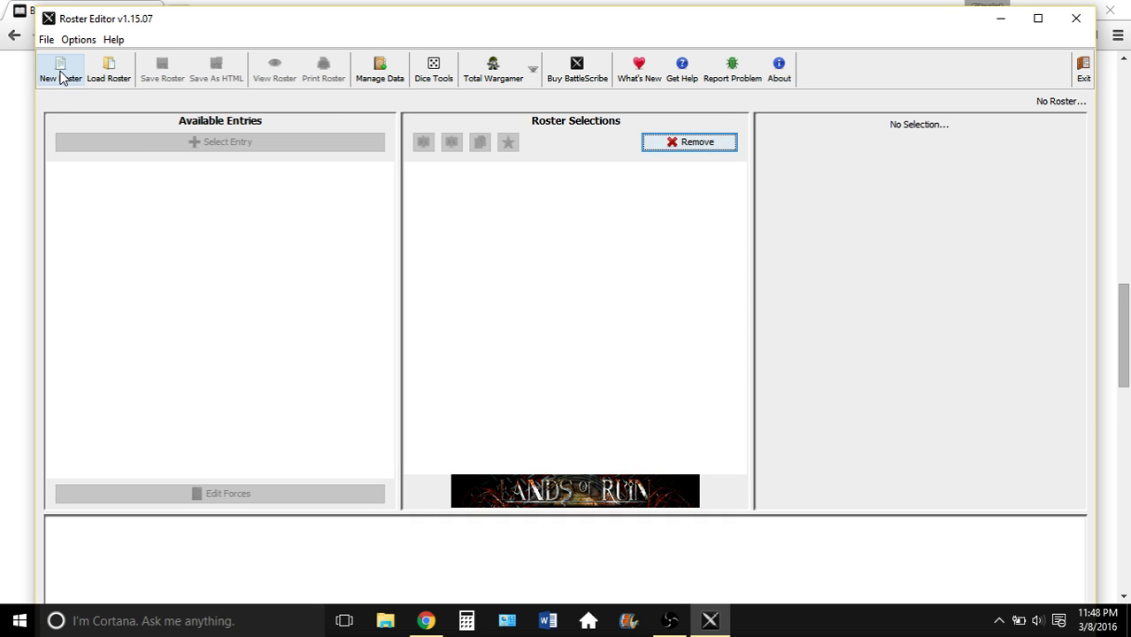
Start a new Warhammer 40,000 7th Edition roster with a points limit of 1000
left_click(60, 71)
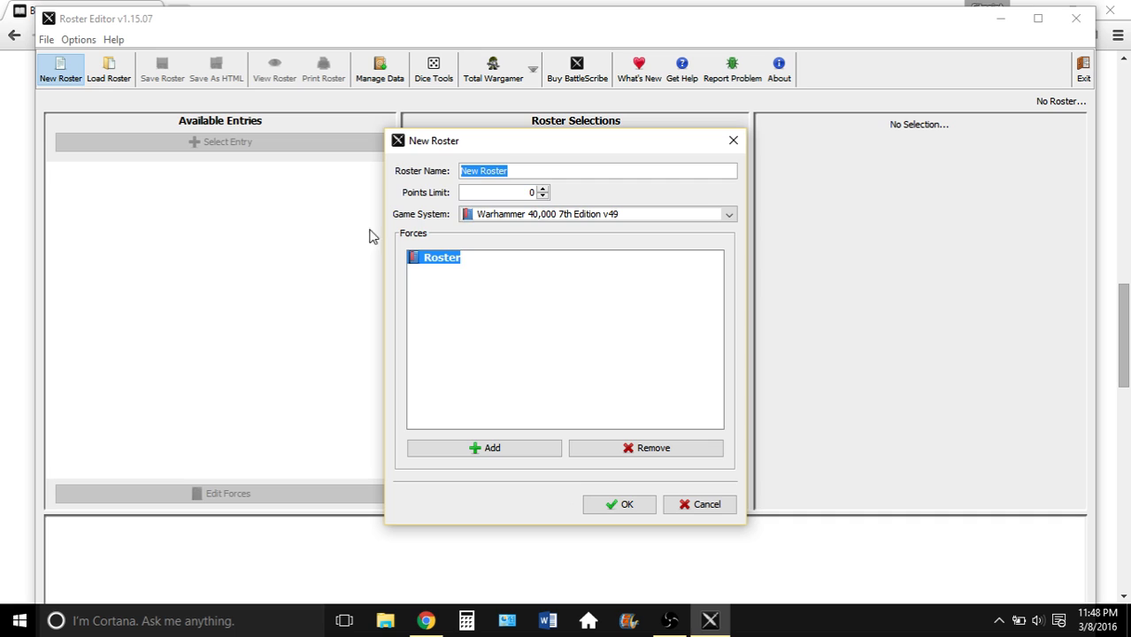
left_click(512, 192)
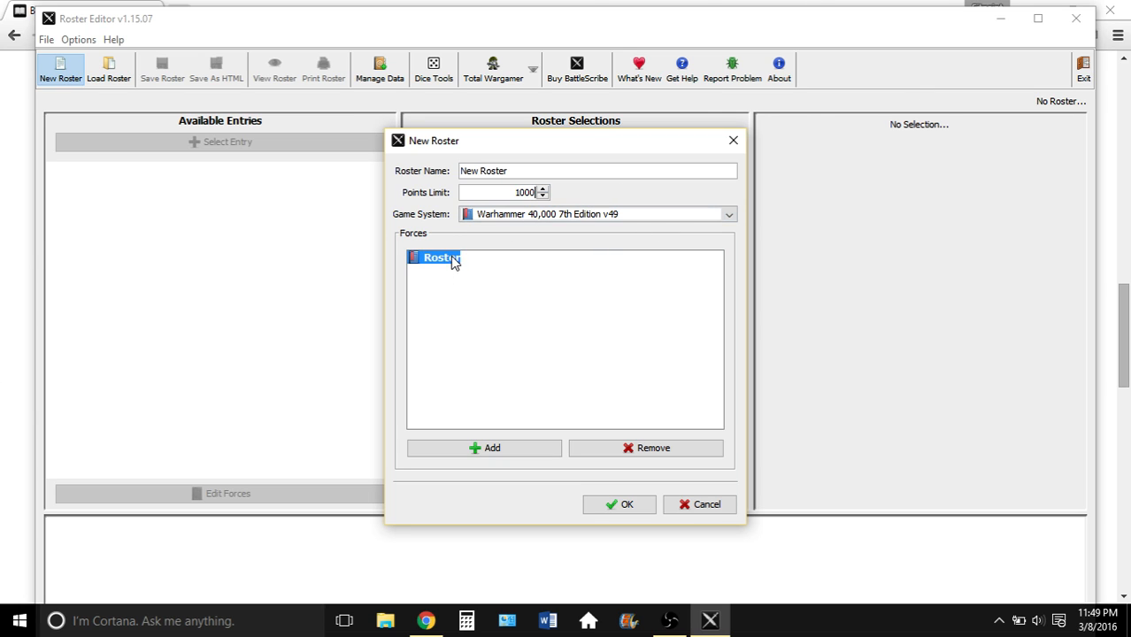
Add a Combined Arms Detachment force from the Tyranids: Codex (2014) v54 catalogue and create the roster
left_click(508, 452)
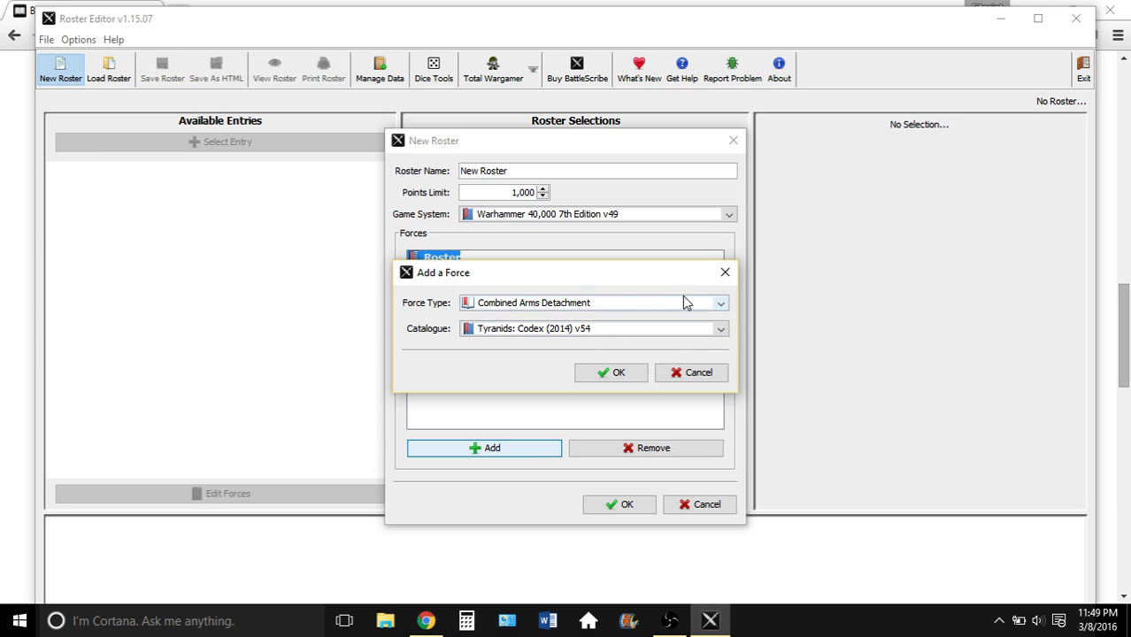
left_click(721, 304)
scroll(650, 345, "down", 4)
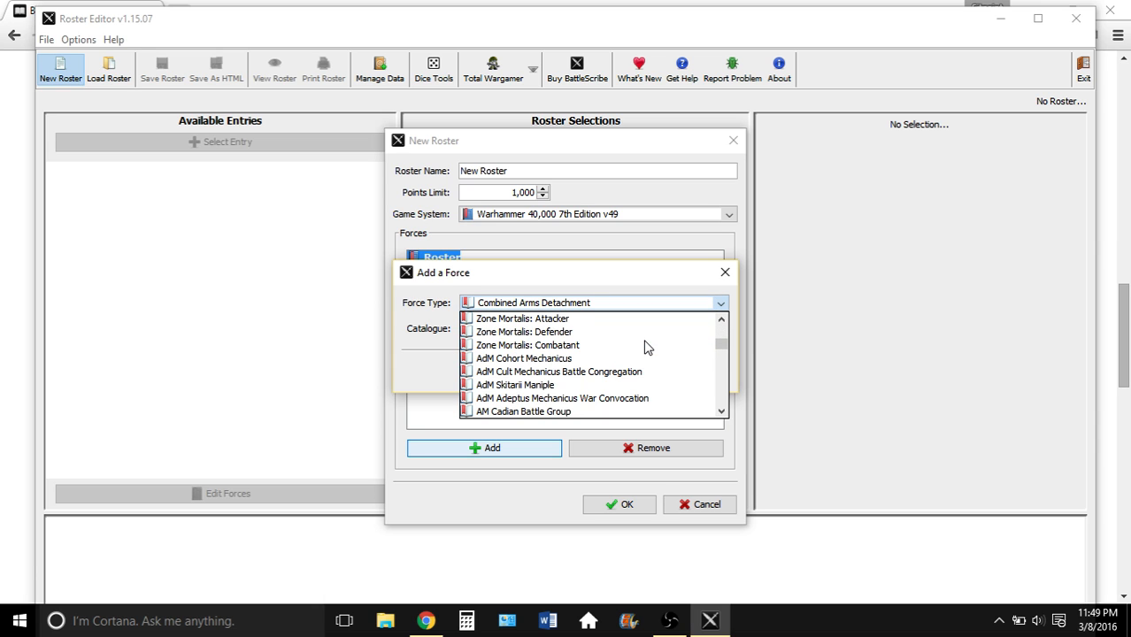
scroll(646, 348, "down", 5)
scroll(646, 348, "up", 10)
left_click(615, 319)
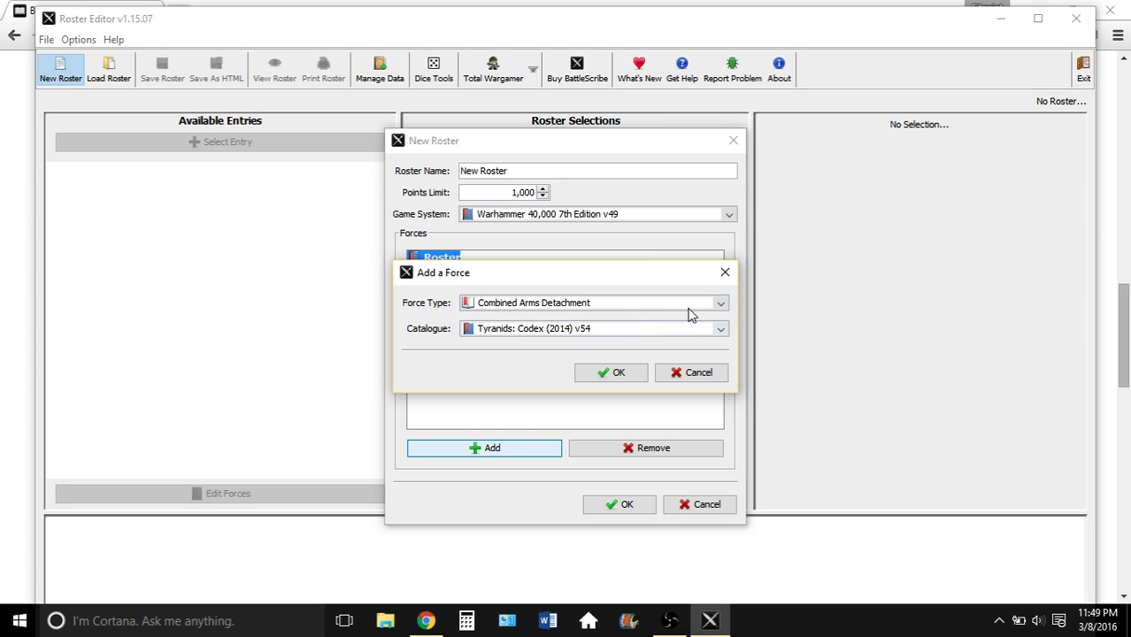
left_click(624, 375)
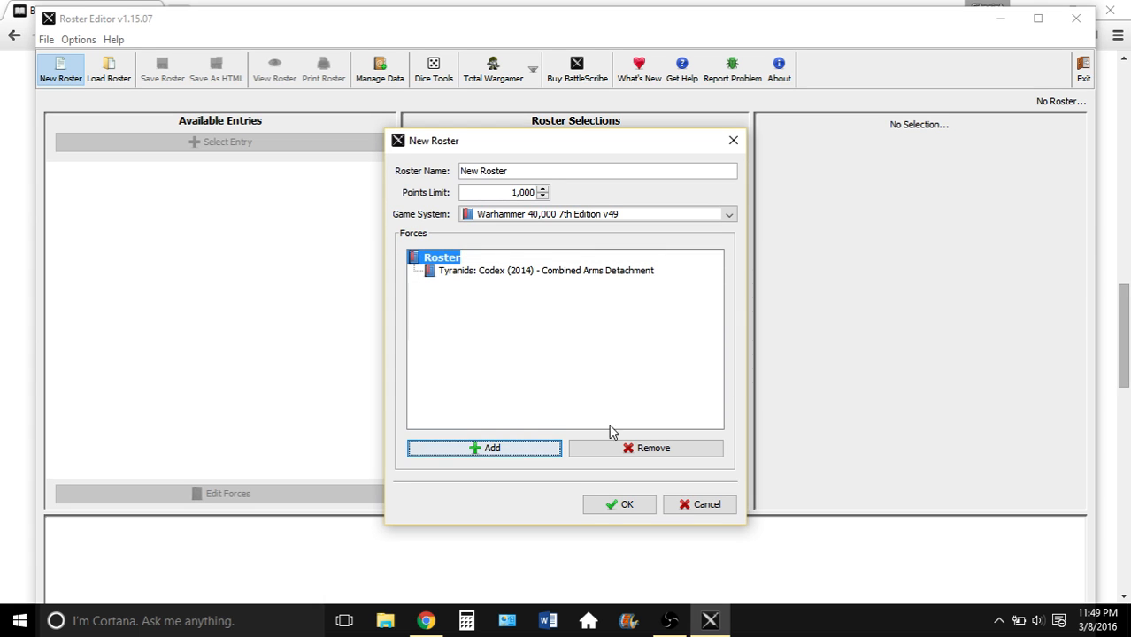
left_click(619, 504)
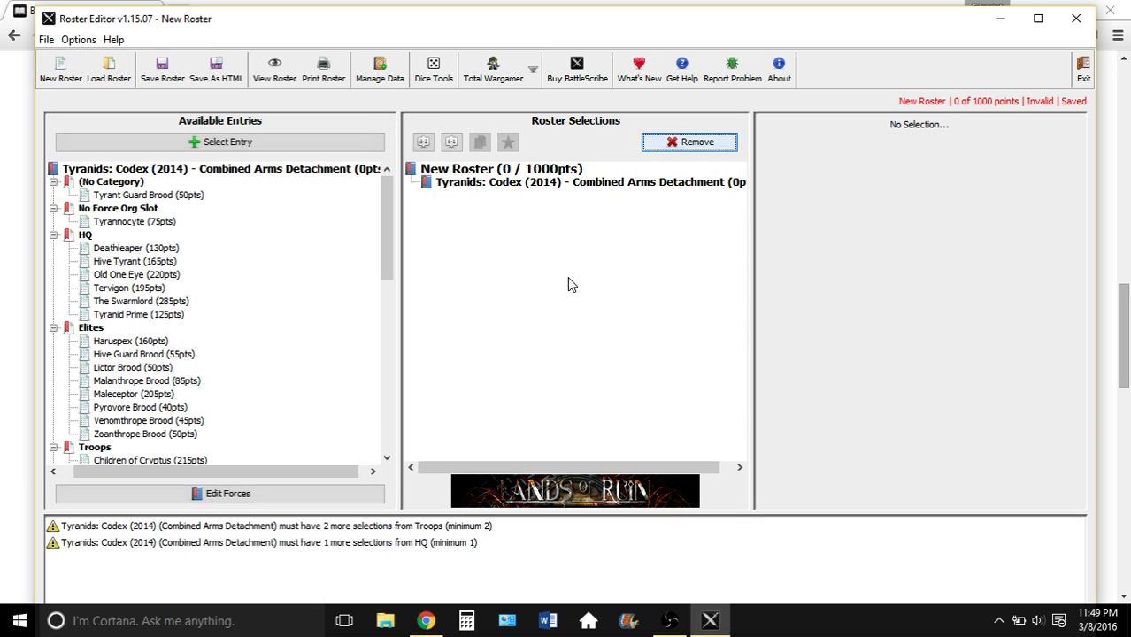
Look through the available Tyranid entries and add a Tervigon from the HQ category to the roster
scroll(201, 243, "down", 6)
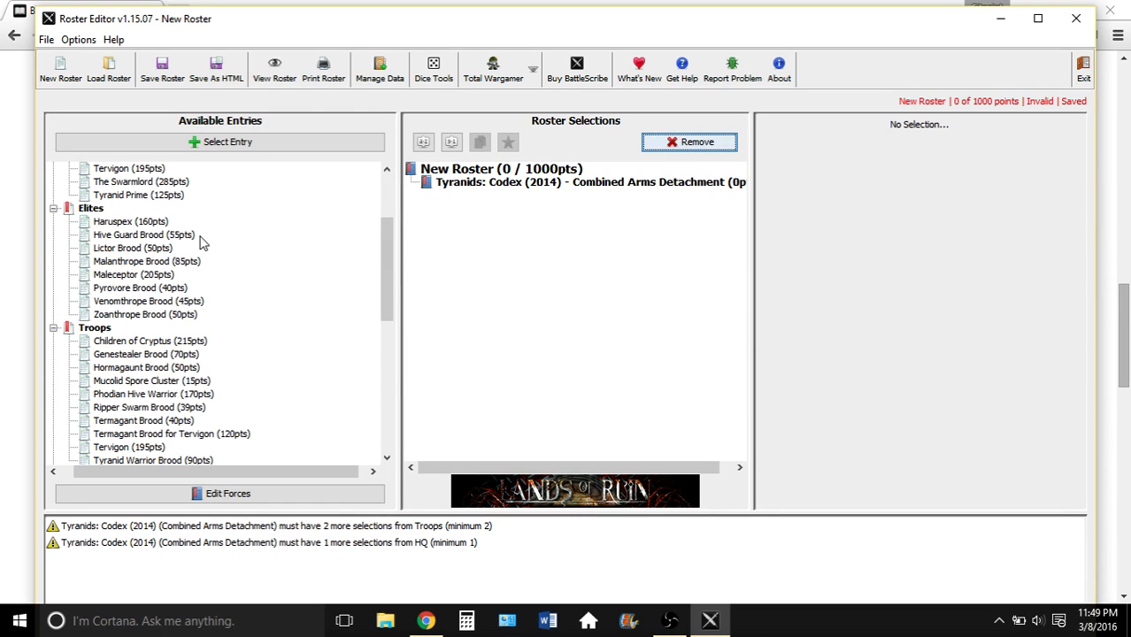
scroll(201, 242, "down", 6)
scroll(203, 247, "up", 12)
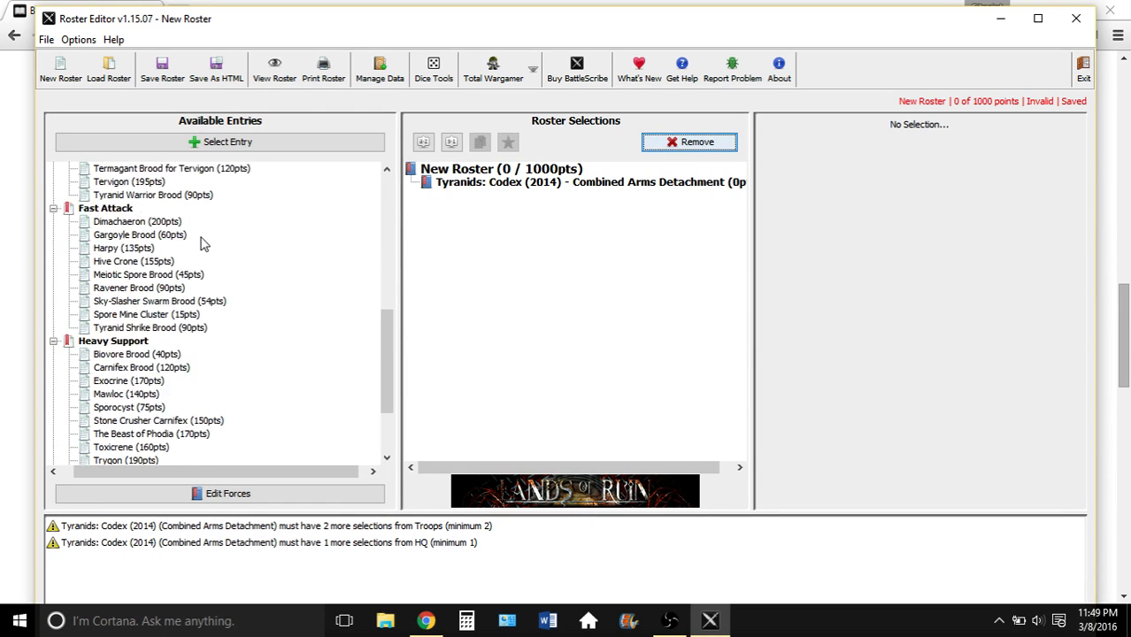
scroll(201, 248, "up", 1)
double_click(135, 288)
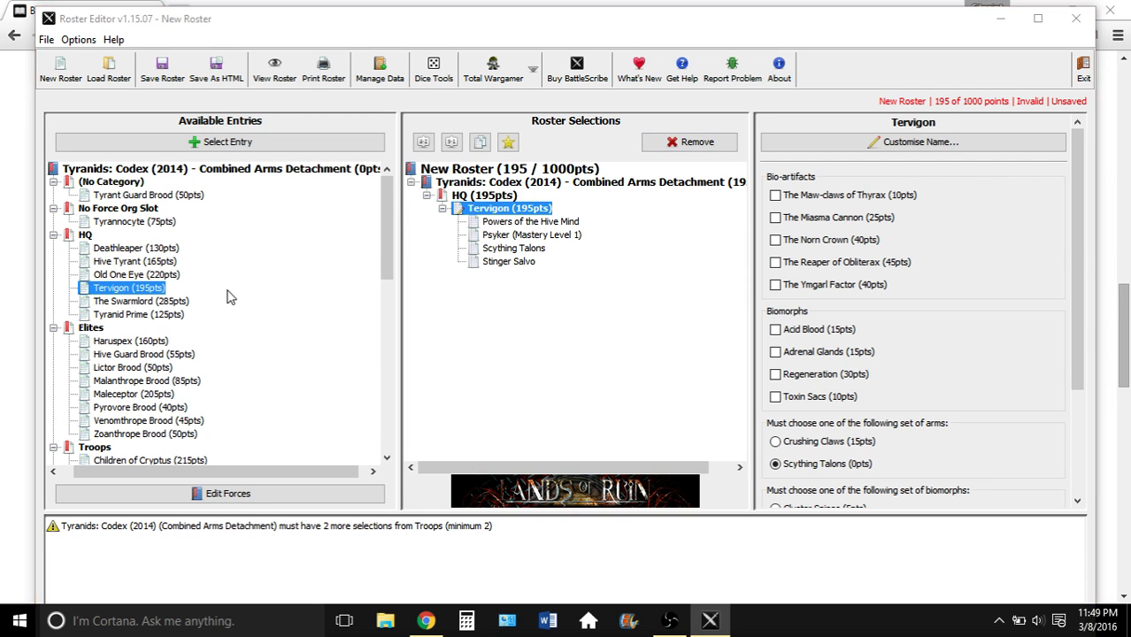
mouse_move(228, 295)
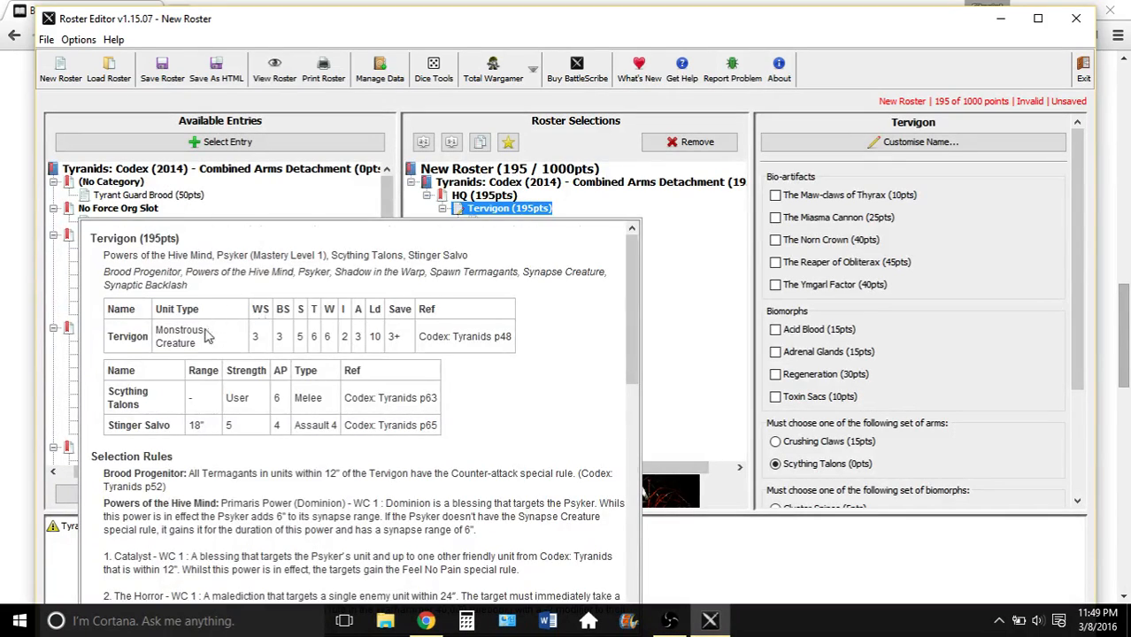
scroll(213, 334, "down", 5)
scroll(179, 323, "down", 5)
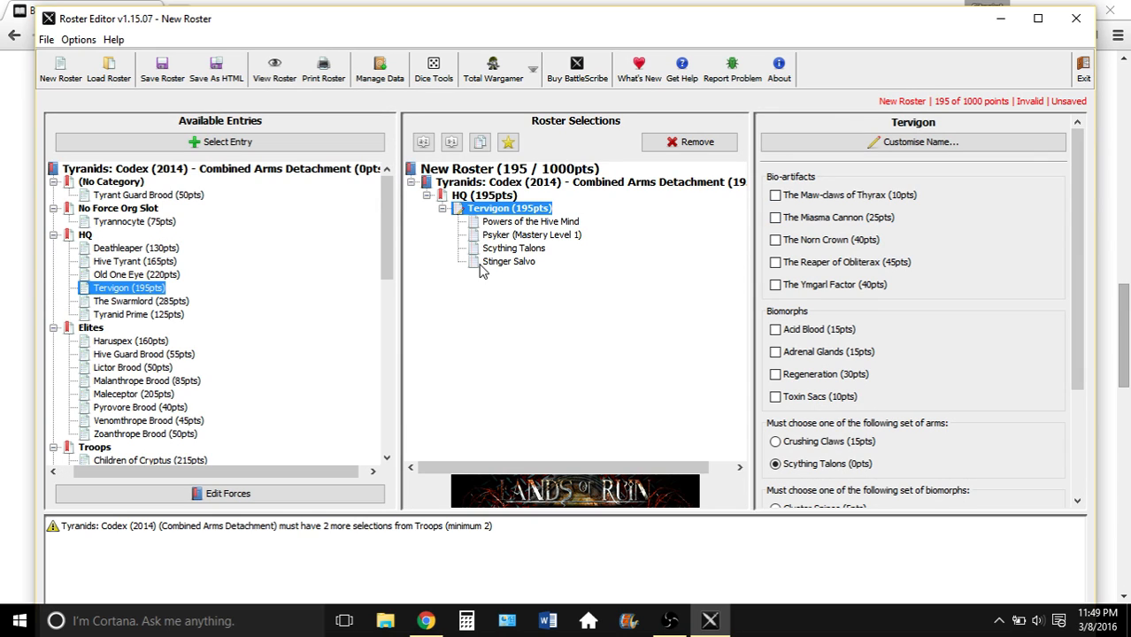
Equip the Tervigon with The Maw-claws of Thyrax, Acid Blood, Regeneration and Crushing Claws
left_click(777, 197)
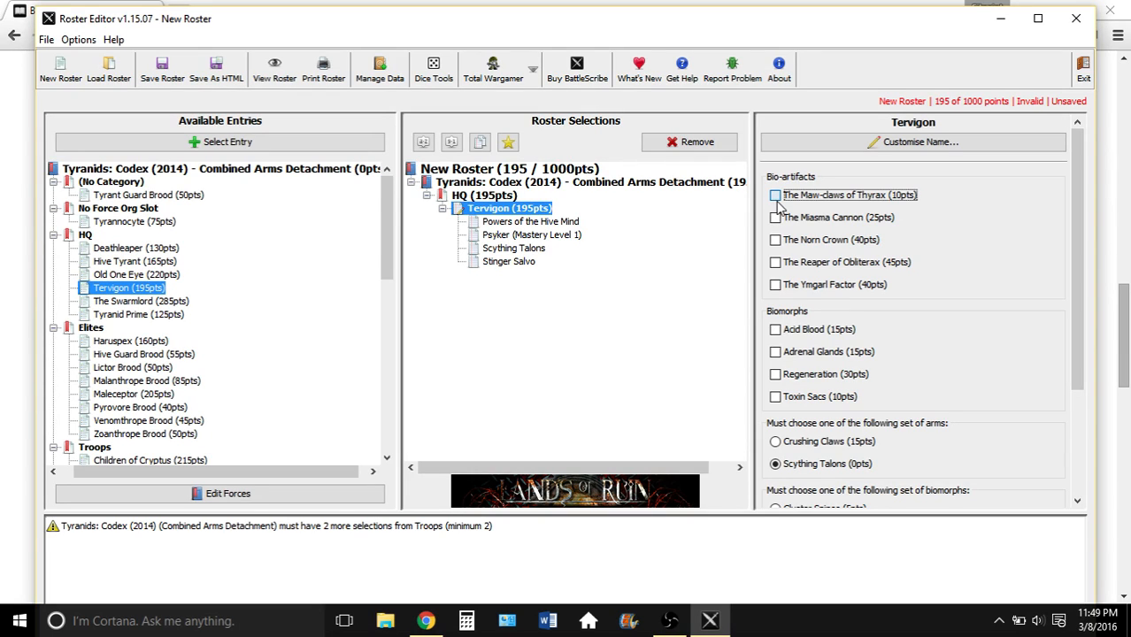
left_click(777, 331)
left_click(776, 374)
scroll(936, 373, "down", 1)
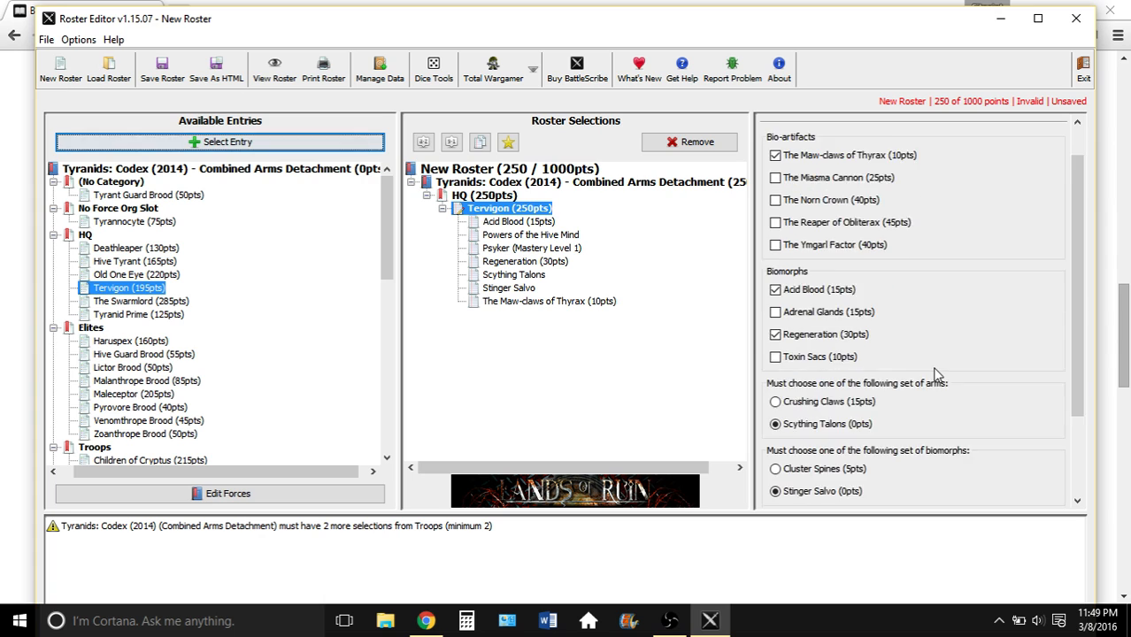
scroll(937, 374, "down", 2)
left_click(776, 323)
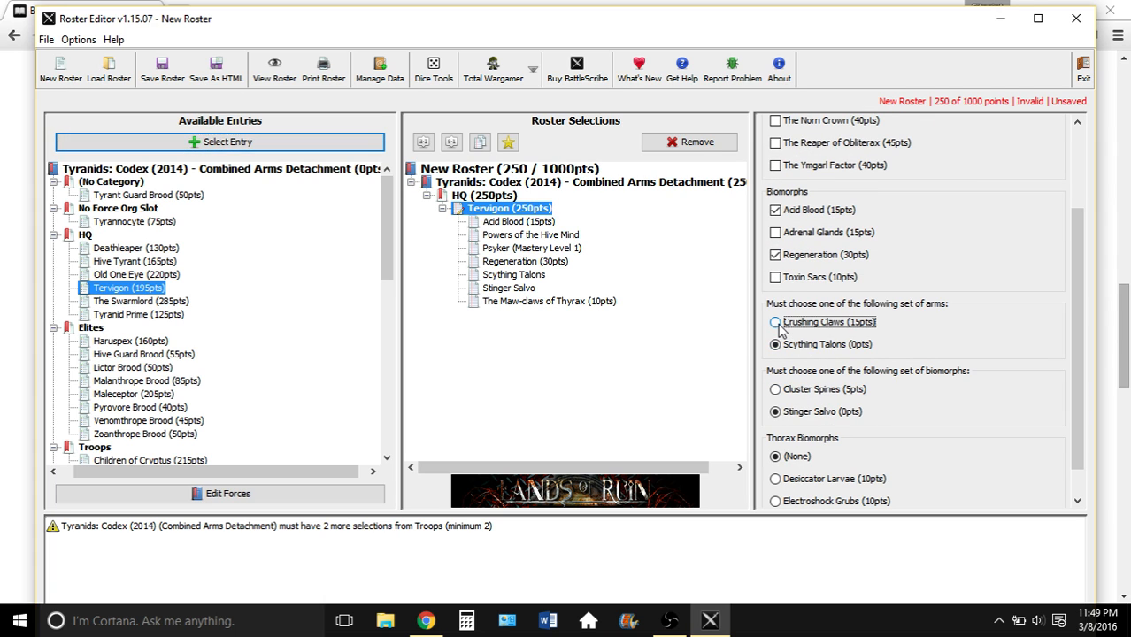
scroll(960, 380, "down", 1)
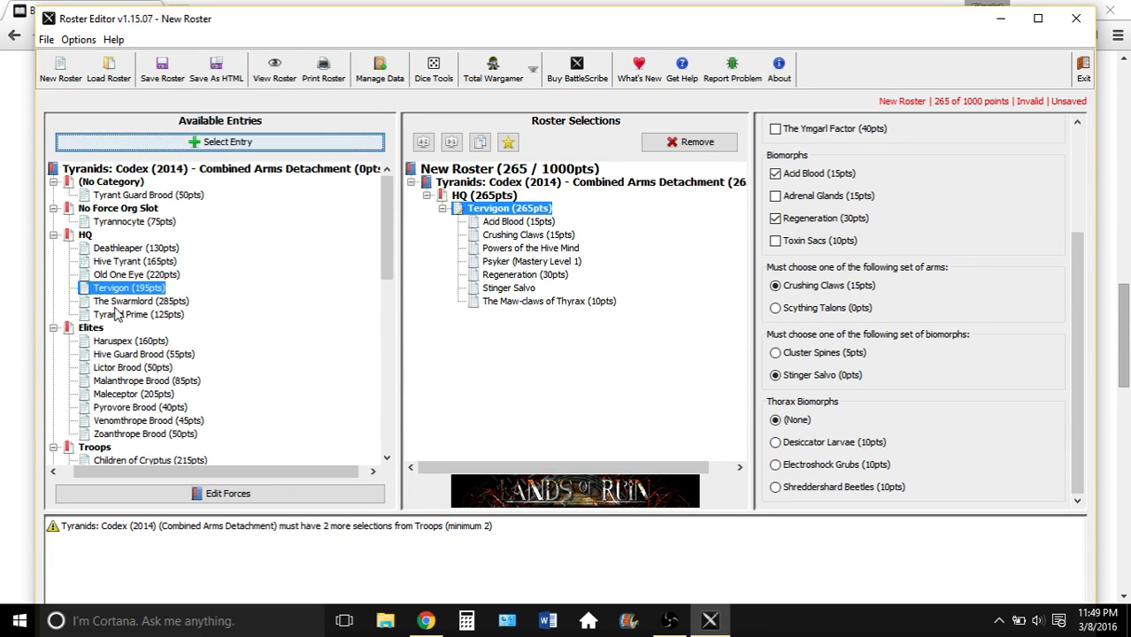
Look through the Troops entries and add a Termagant Brood to the roster
scroll(141, 320, "down", 2)
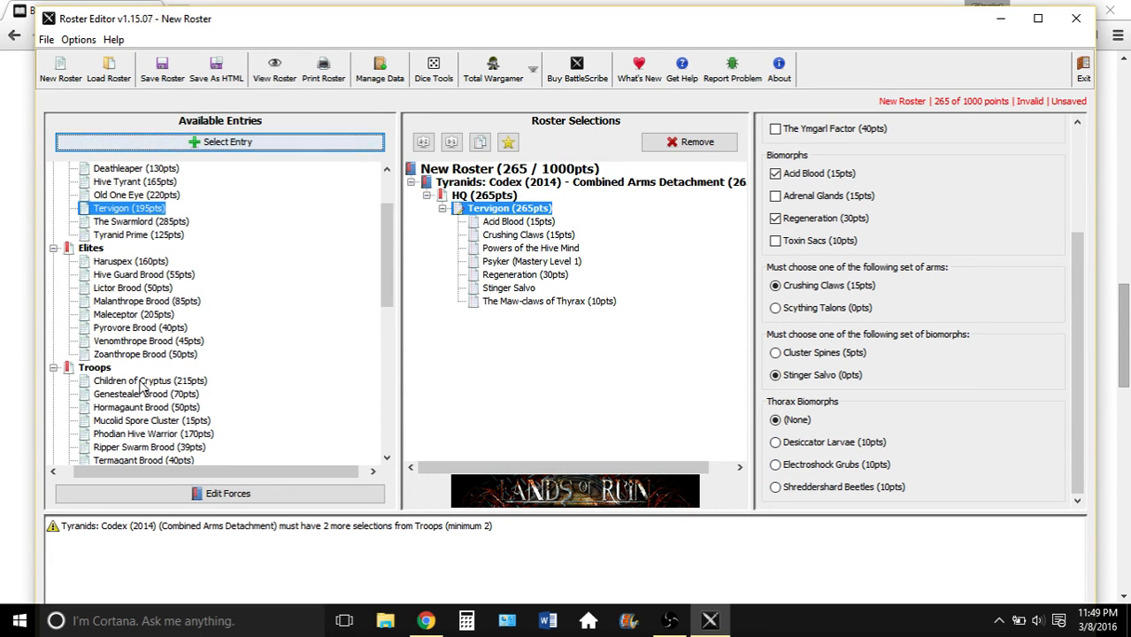
scroll(142, 386, "down", 3)
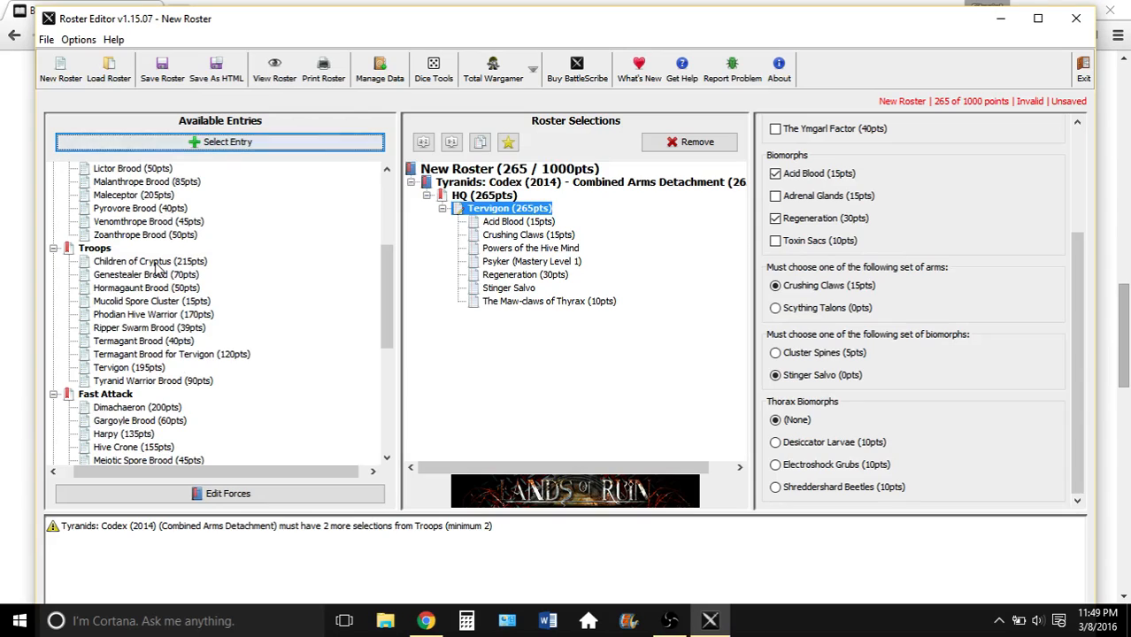
mouse_move(155, 264)
mouse_move(123, 356)
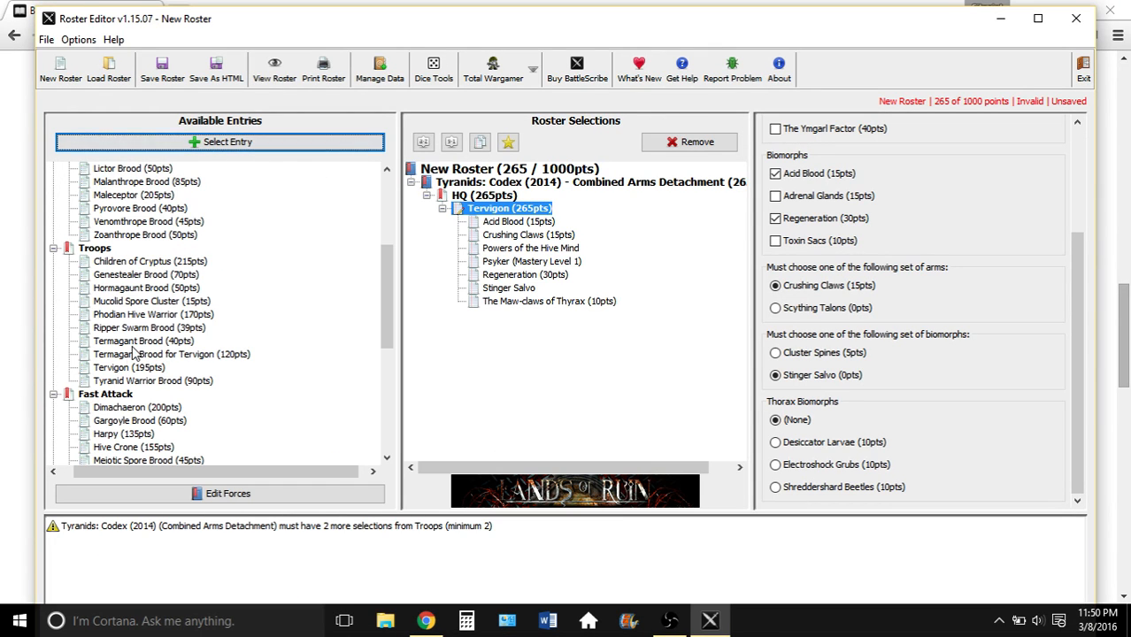
double_click(137, 342)
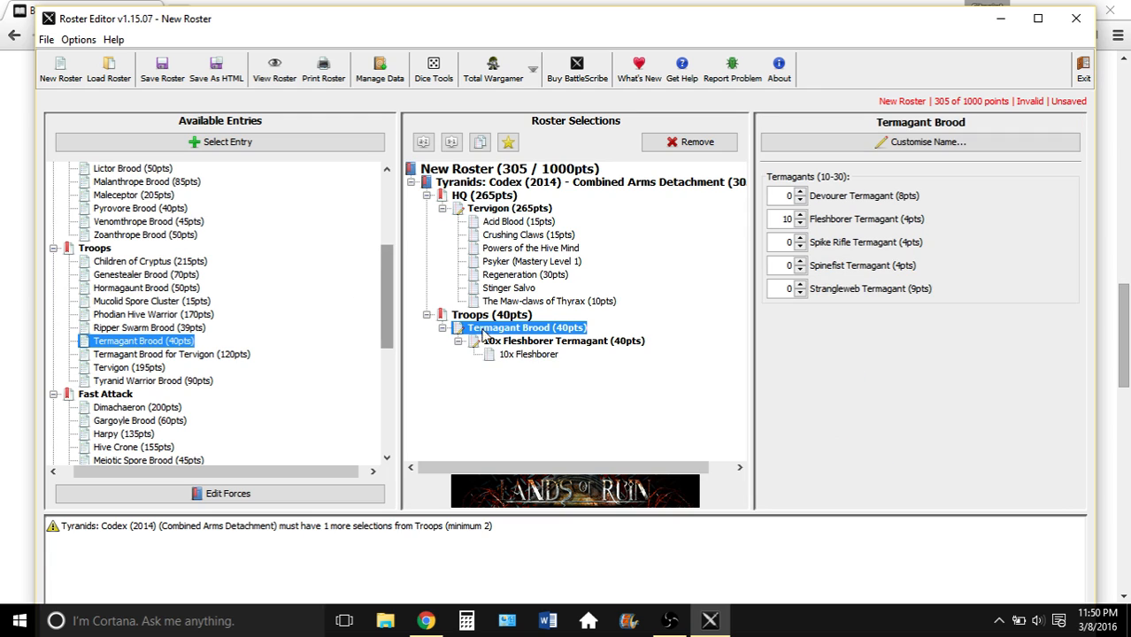
Set the Termagant Brood to 10 Fleshborer Termagants and 10 Spinefist Termagants
left_click(801, 217)
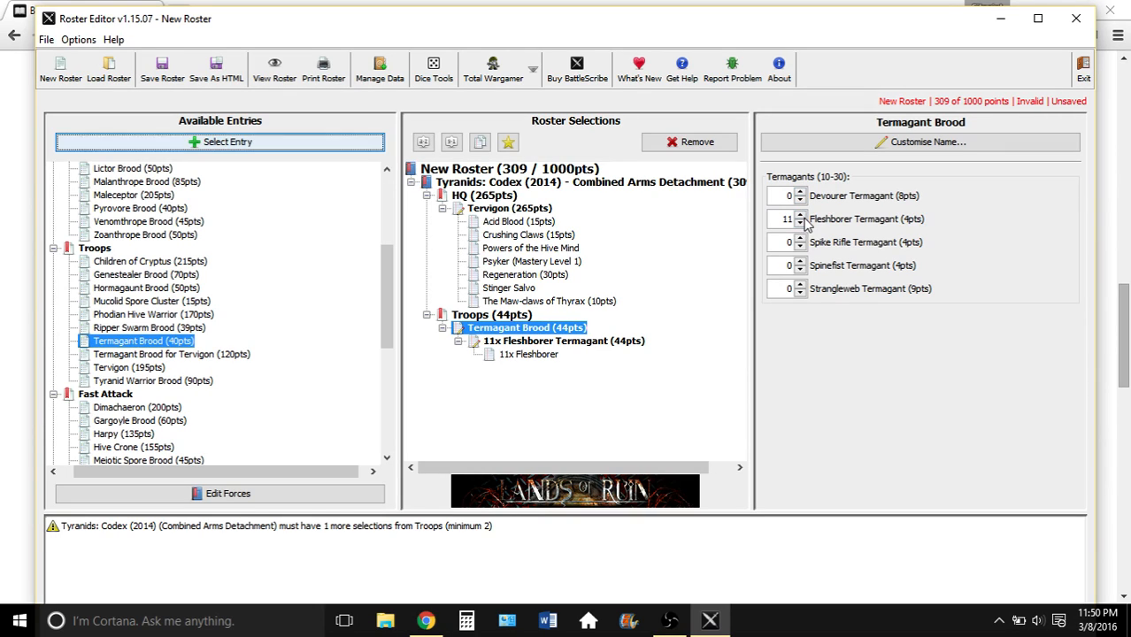
left_click(801, 224)
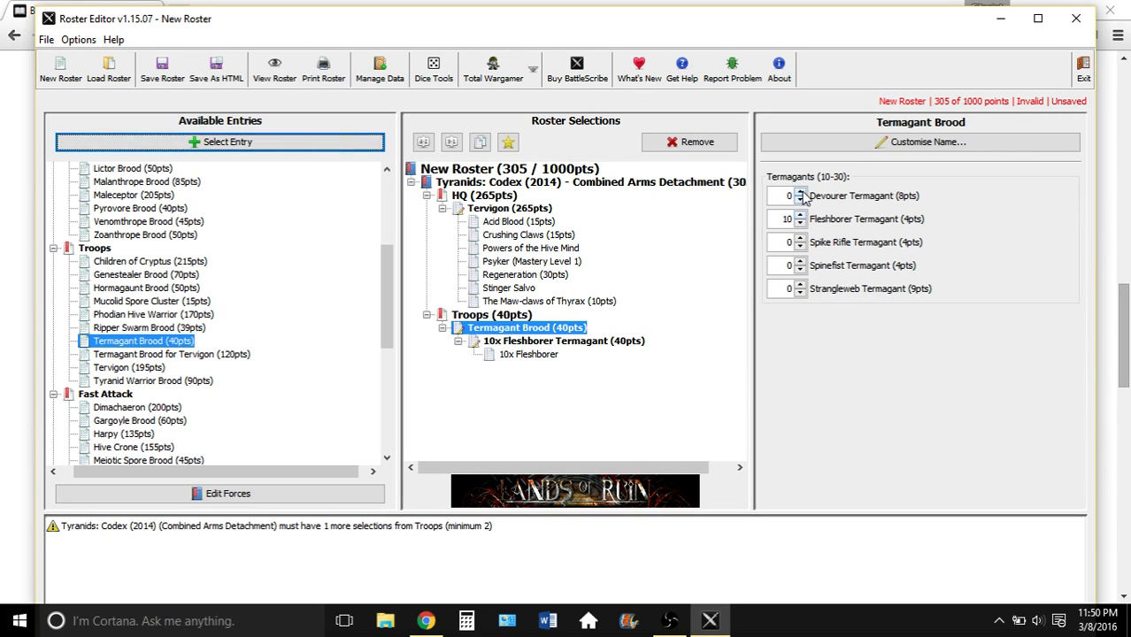
left_click(800, 262)
left_click(800, 262)
left_click(800, 262)
left_click(800, 262)
left_click(800, 261)
left_click(800, 262)
left_click(800, 262)
left_click(800, 262)
left_click(800, 262)
left_click(800, 262)
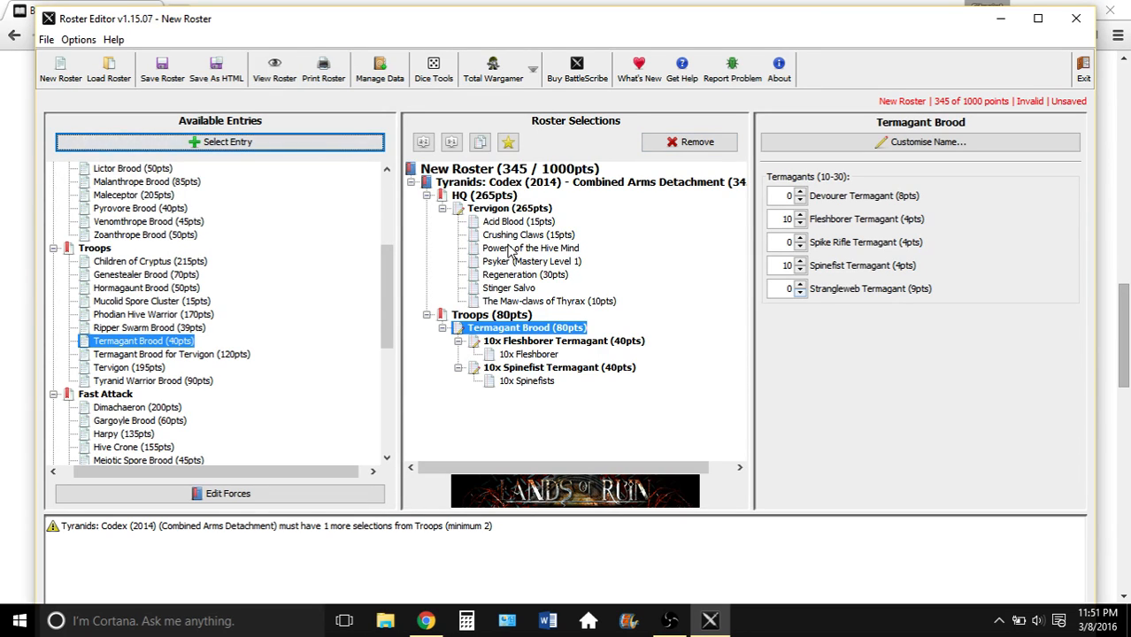
Try to print the roster
left_click(332, 76)
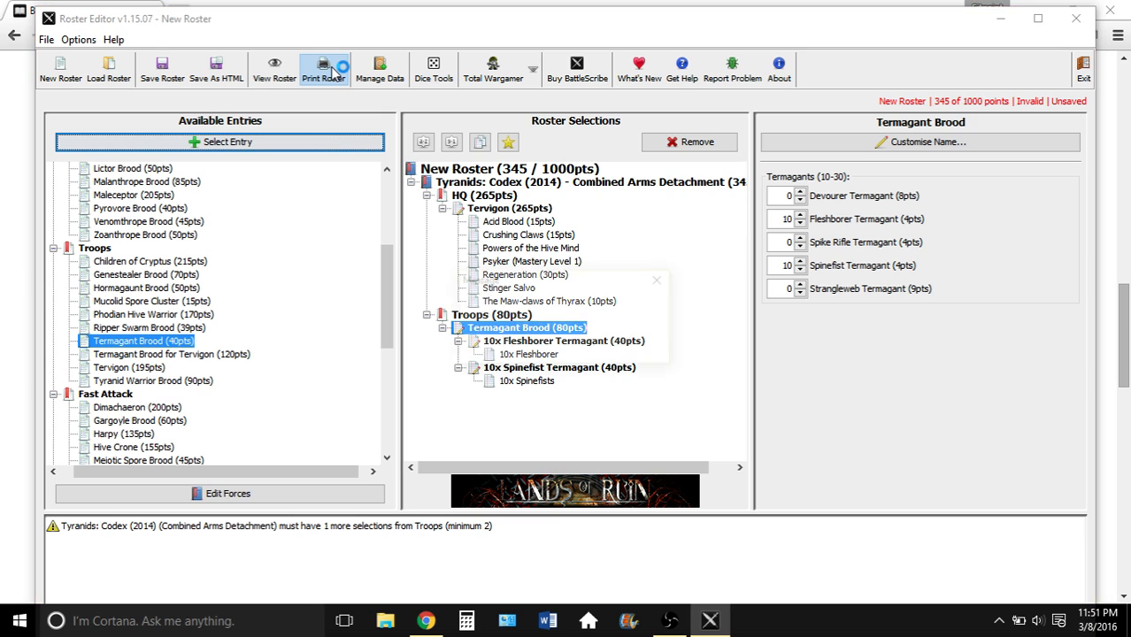
left_click(565, 345)
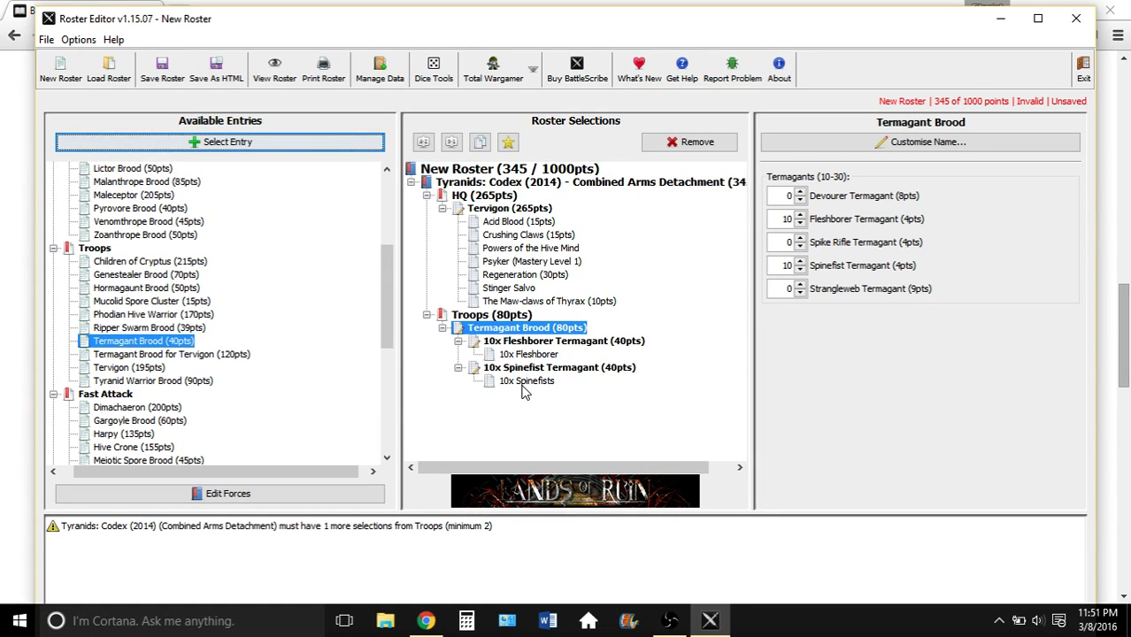
Read the weapon profile of the Termagant Brood's Spinefists
mouse_move(522, 392)
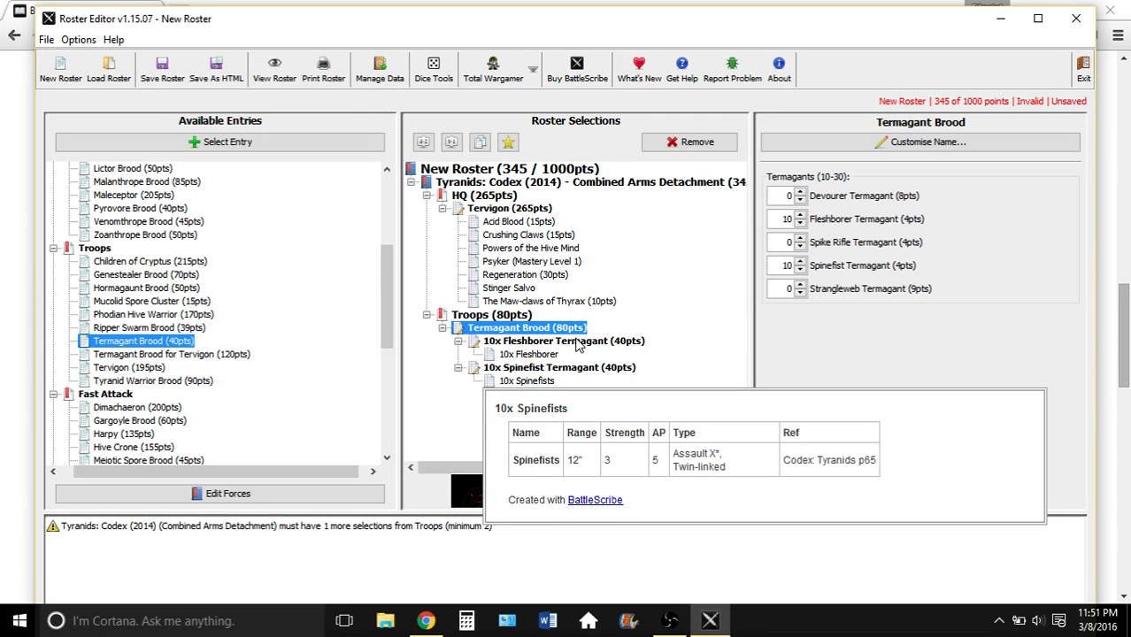
mouse_move(577, 345)
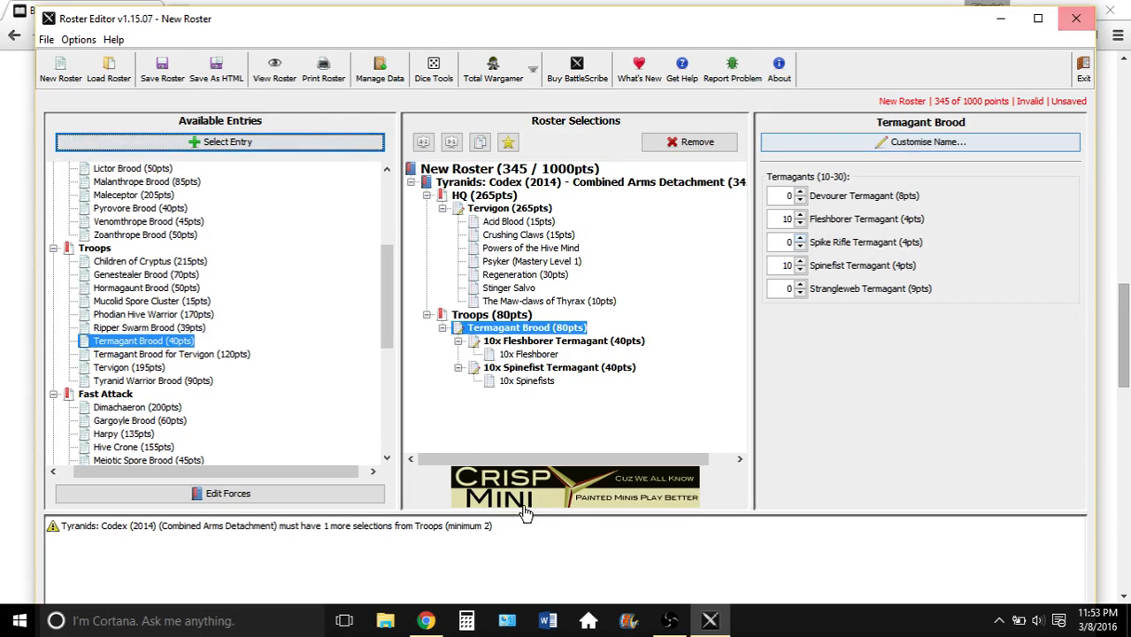
left_click(676, 623)
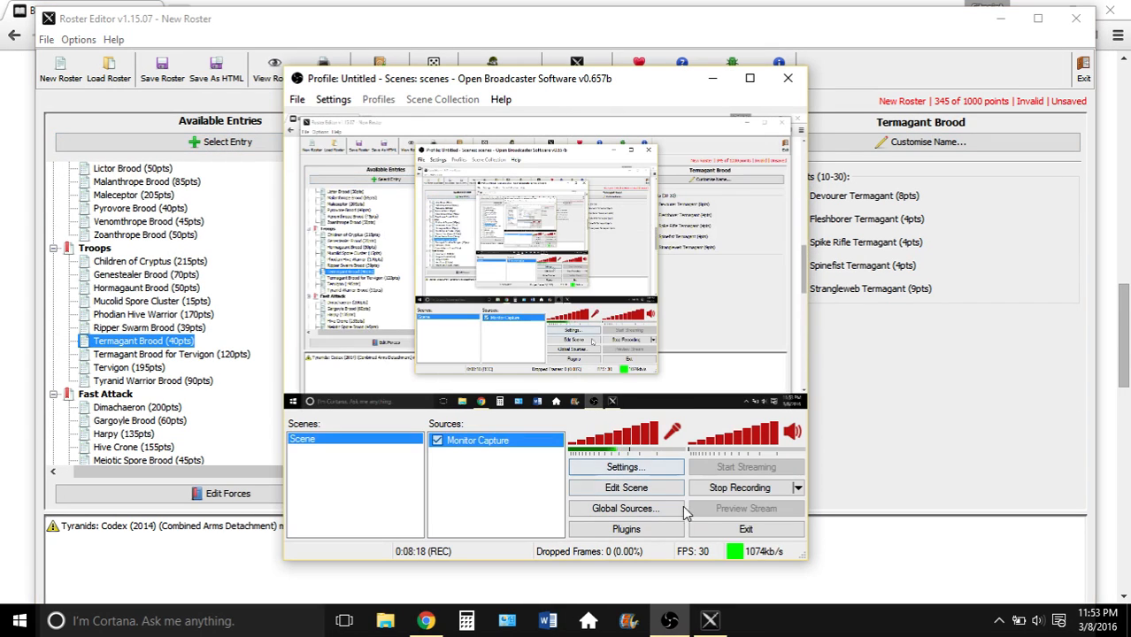